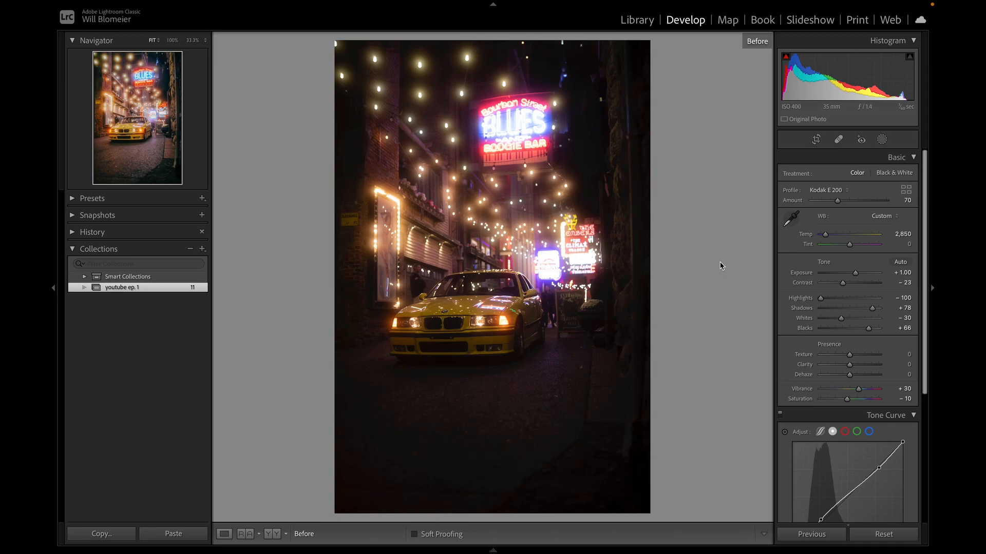
Set the photo's exposure to +0.85, and reset the contrast before bringing it back to −23.
click(914, 416)
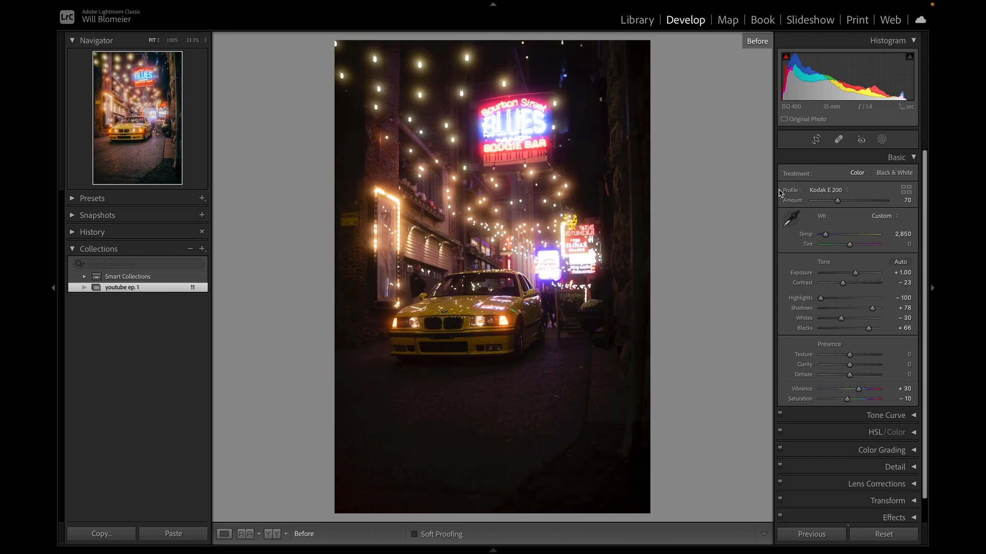
double_click(856, 273)
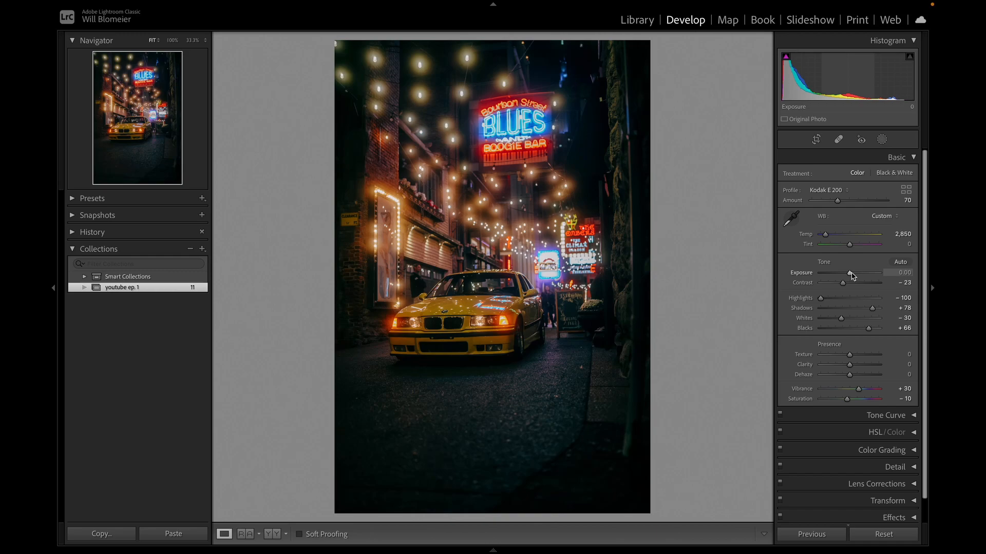
drag(851, 276, 857, 278)
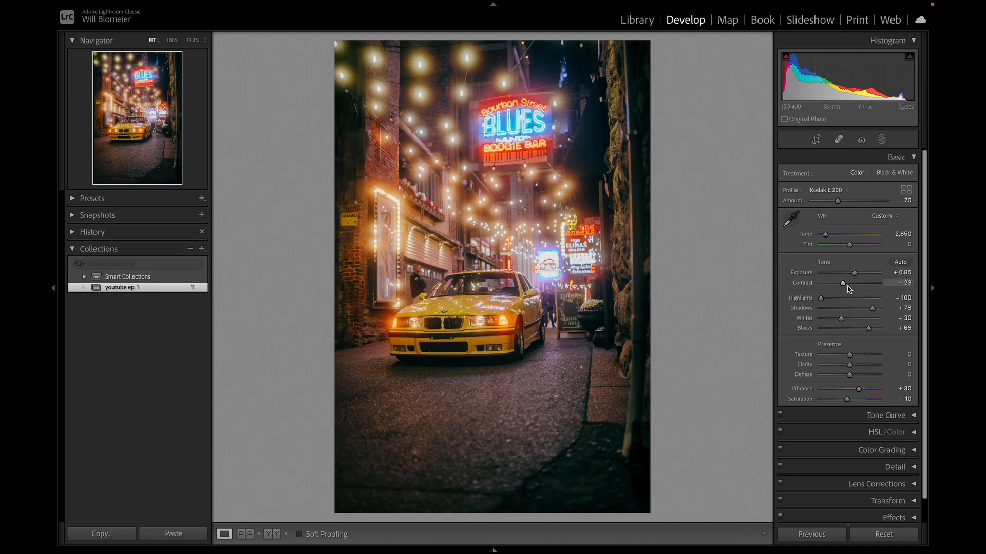
double_click(846, 285)
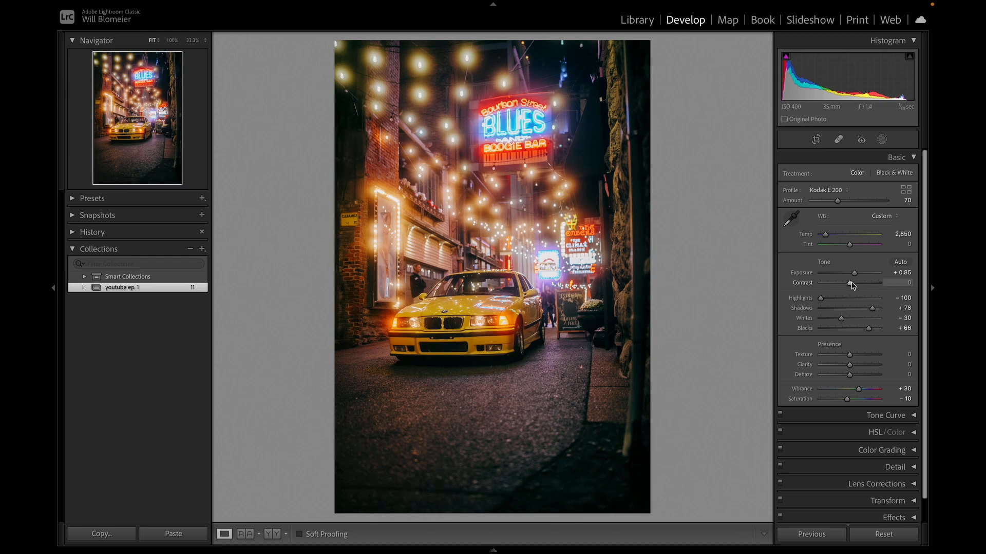
drag(851, 286, 846, 285)
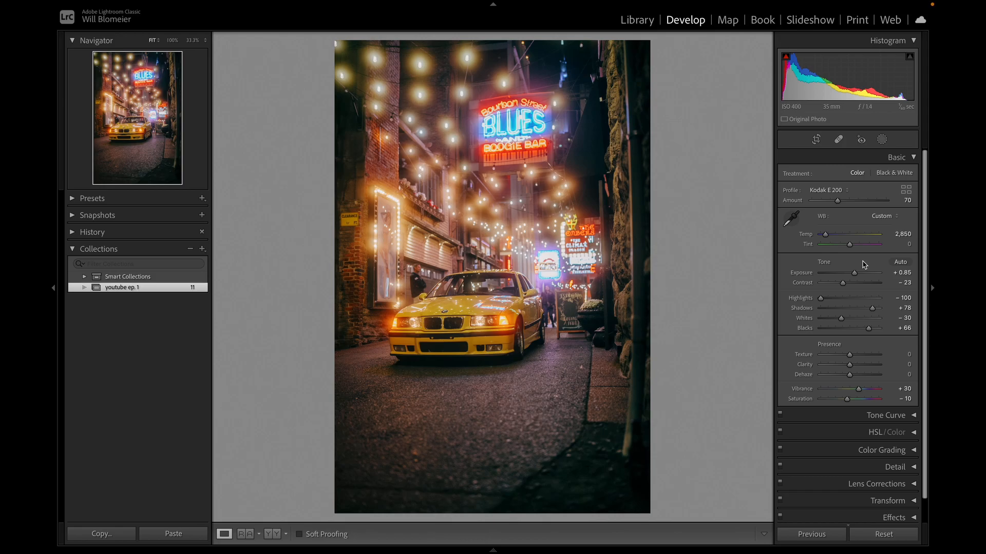
Inspect the car close up, then compare the photo with highlights reset to 0 and restore them to −100.
click(477, 351)
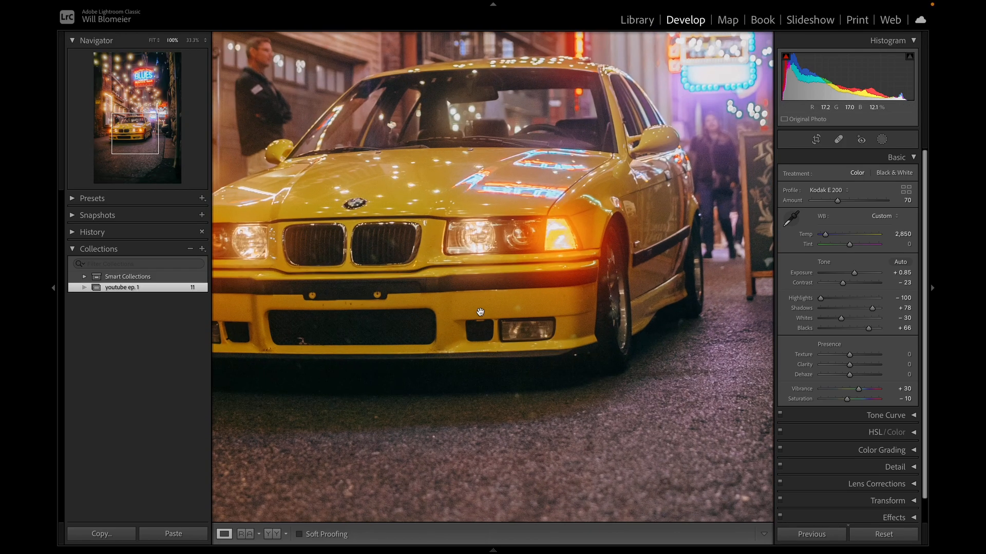
click(533, 201)
click(543, 122)
click(541, 117)
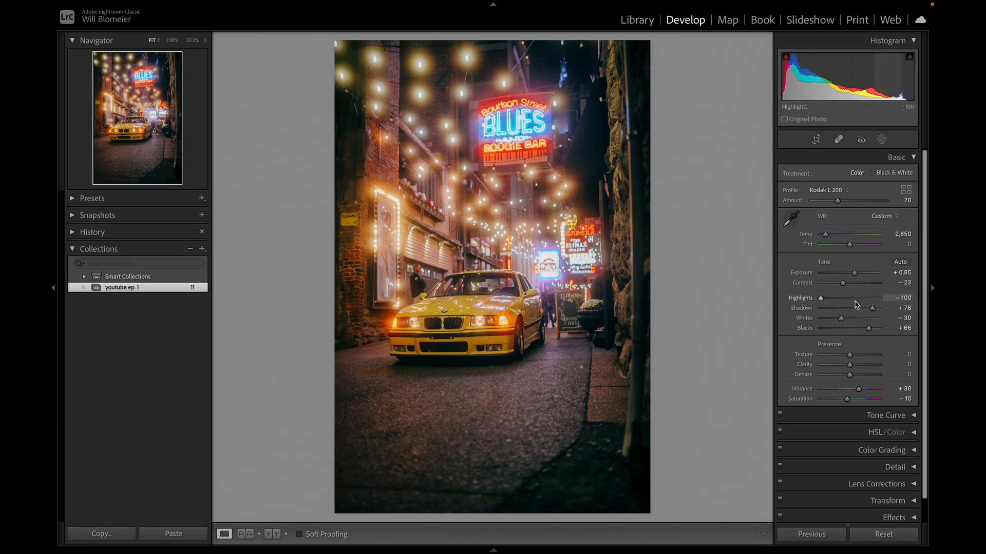
double_click(820, 299)
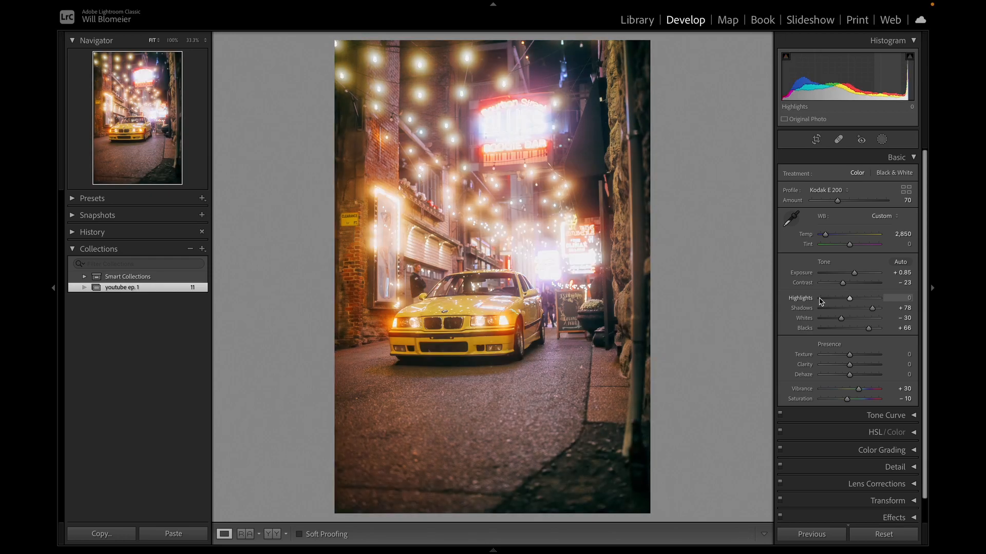
drag(849, 299, 818, 303)
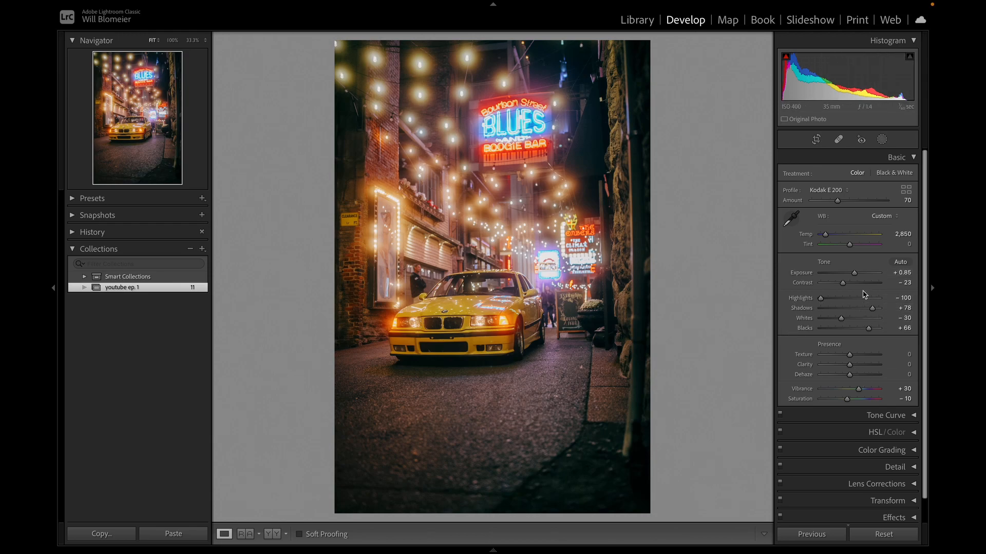
drag(821, 298, 731, 289)
Compare the photo with shadows reset to 0 and bring them back up to +78.
drag(873, 309, 874, 311)
double_click(874, 311)
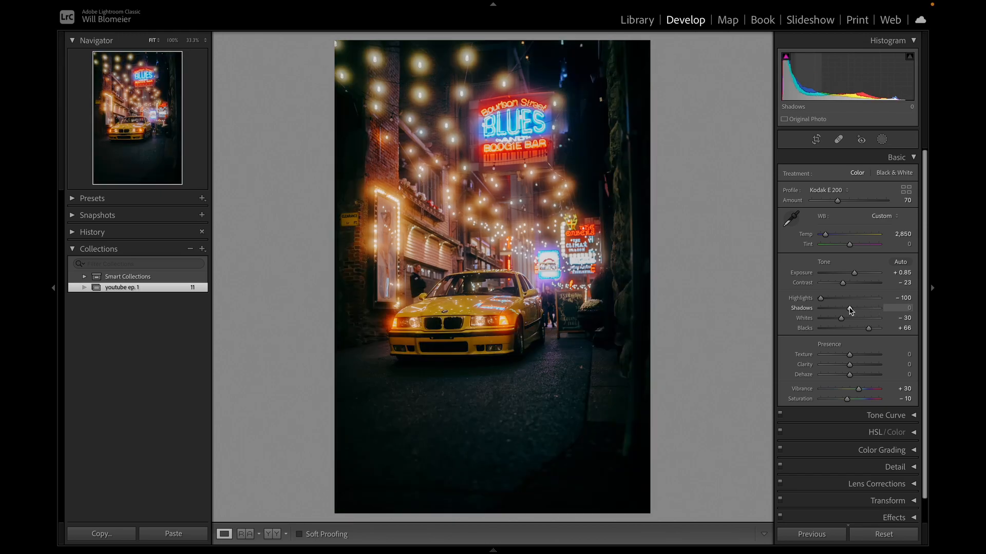
drag(850, 310, 873, 313)
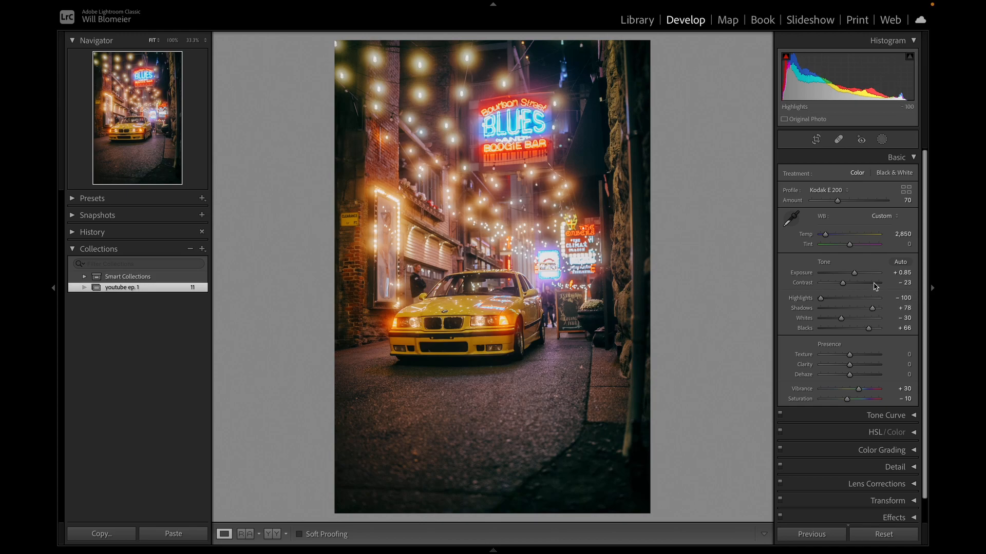
Reset the whites and blacks, setting the whites to −20 and the blacks to +66.
scroll(878, 317, down, 1)
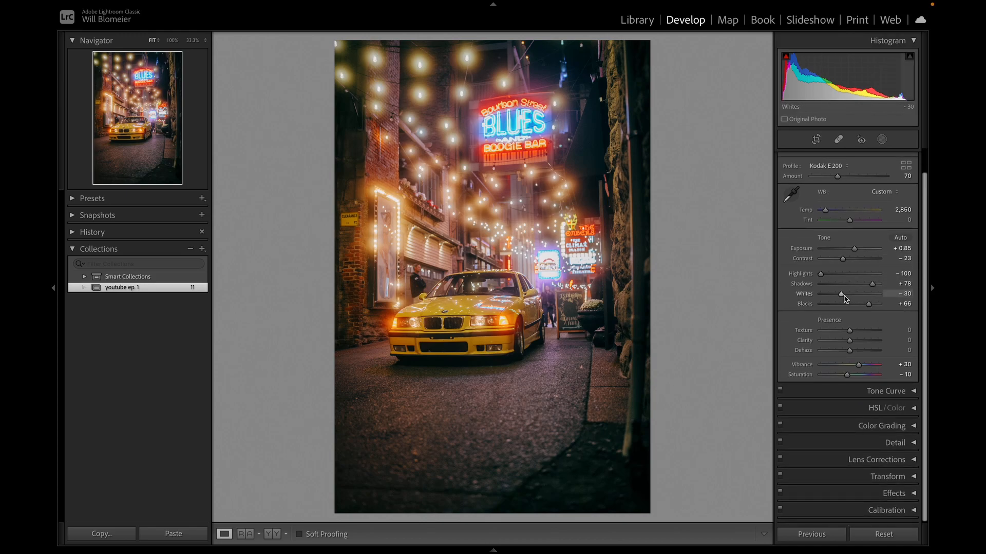
double_click(843, 296)
drag(850, 298, 845, 297)
double_click(870, 306)
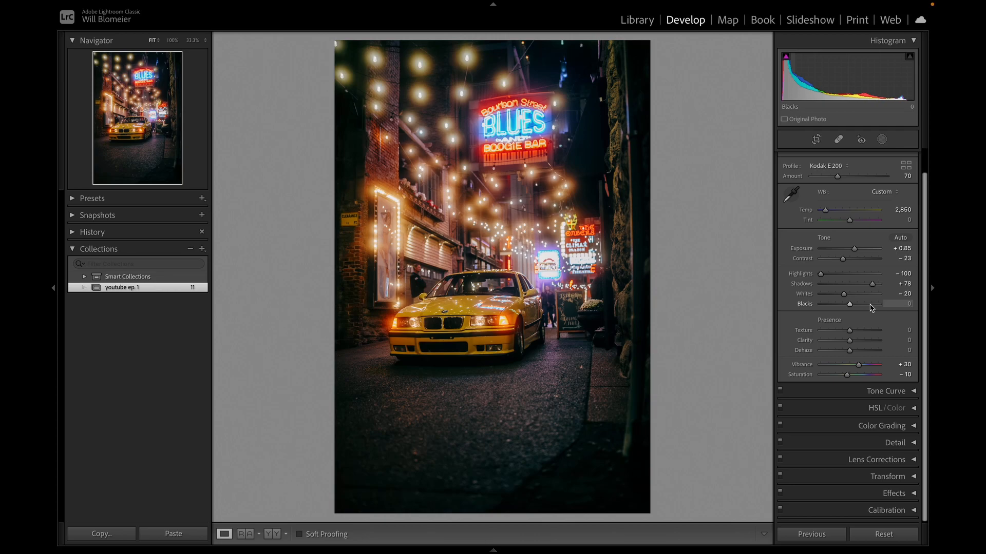
drag(851, 305, 871, 307)
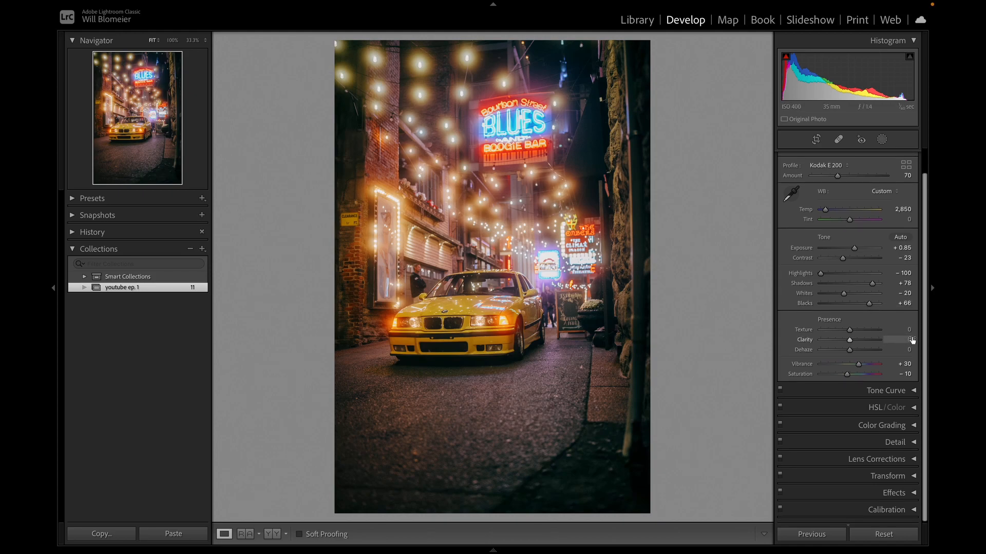
Reset saturation and vibrance, setting the saturation to −15 and the vibrance to +30.
double_click(848, 374)
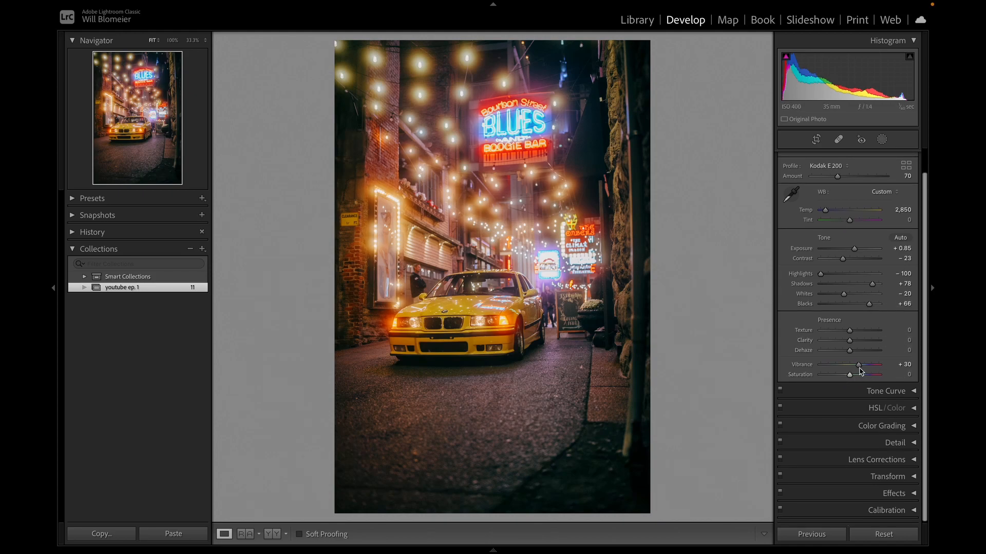
double_click(858, 365)
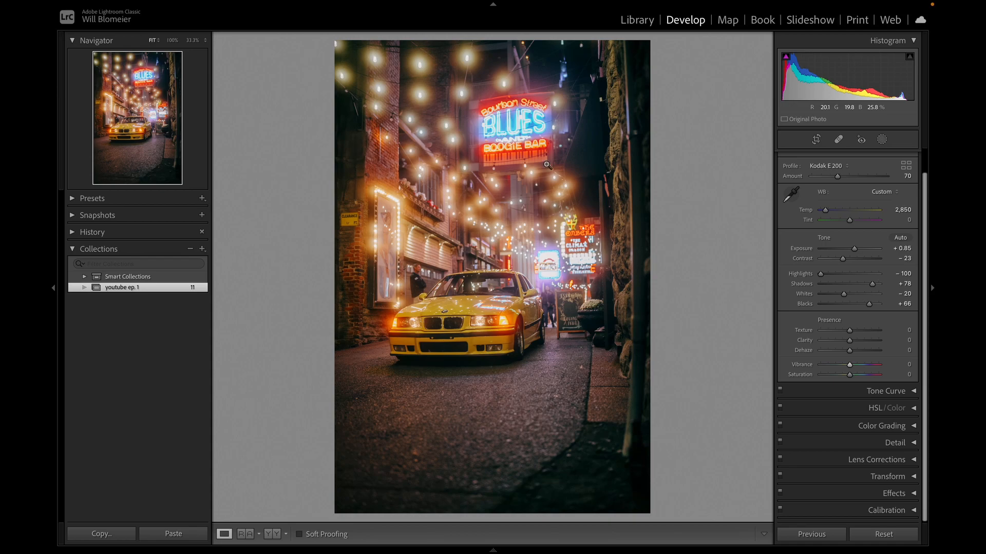
drag(850, 379, 842, 377)
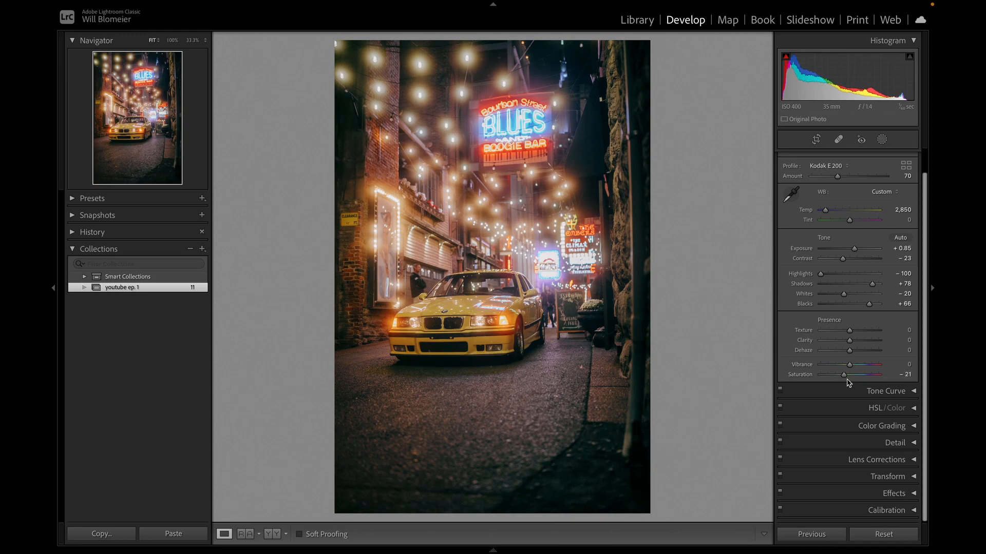
drag(843, 377, 861, 366)
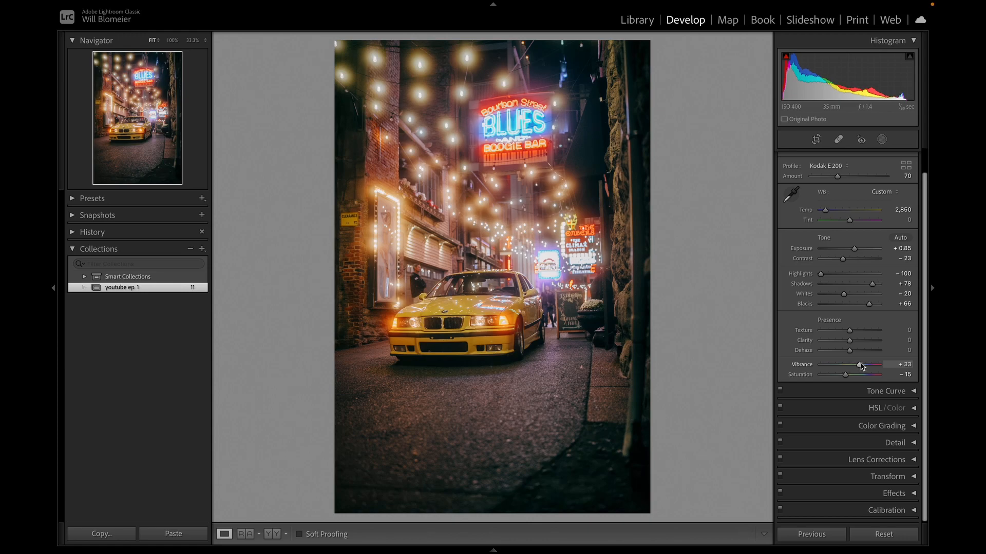
drag(861, 366, 861, 366)
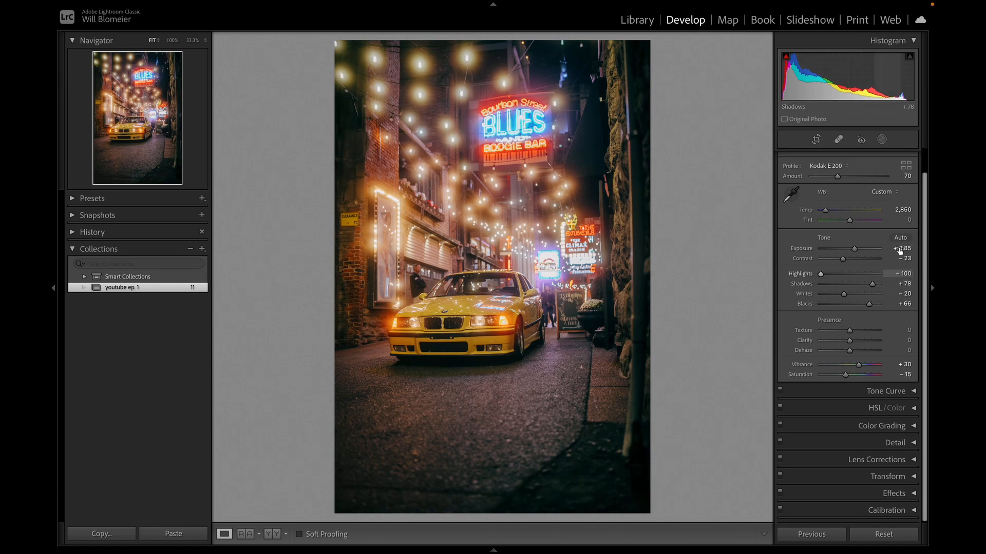
Choose the Kodak E 200 profile from RNI FILMS 5 Slide - Demo and lower its amount to 0.
scroll(899, 250, up, 2)
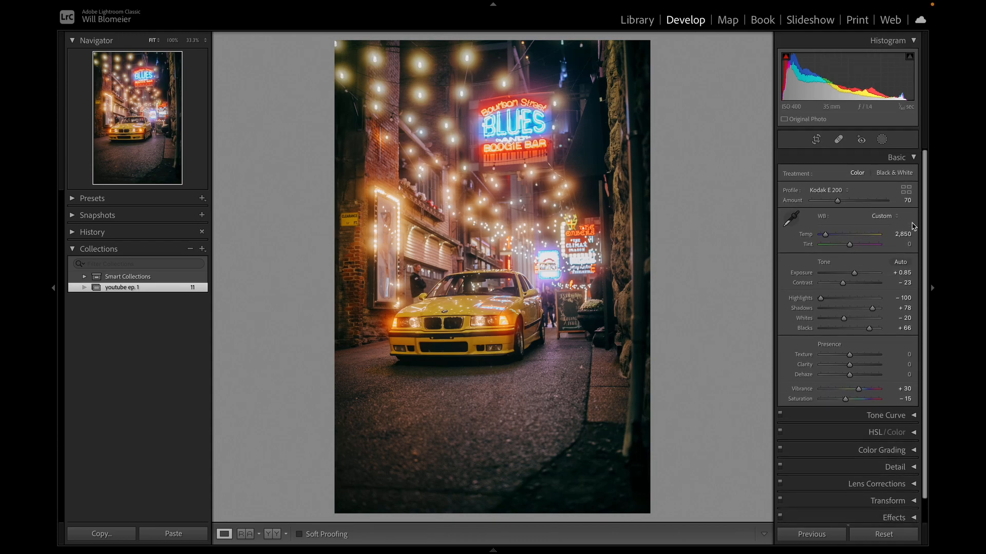
click(845, 193)
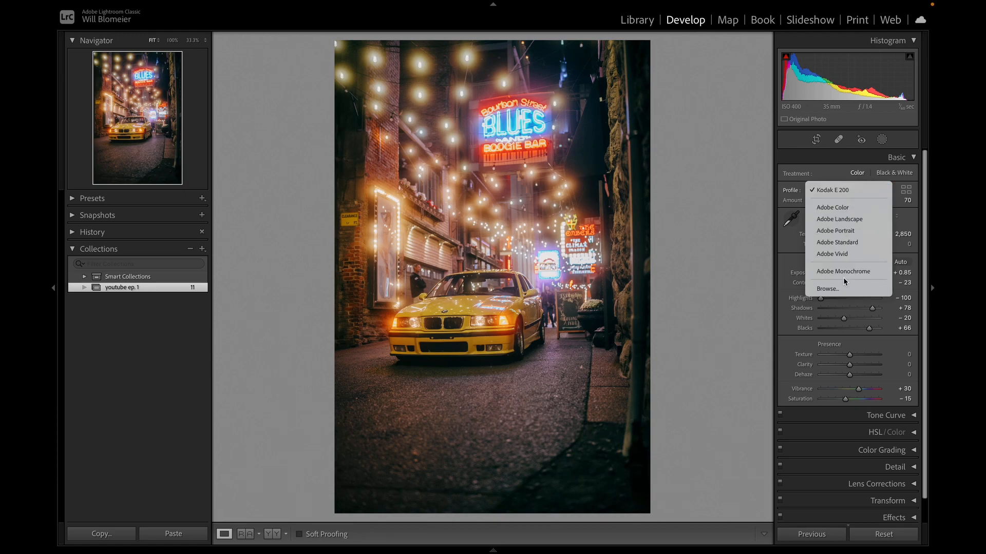
click(841, 287)
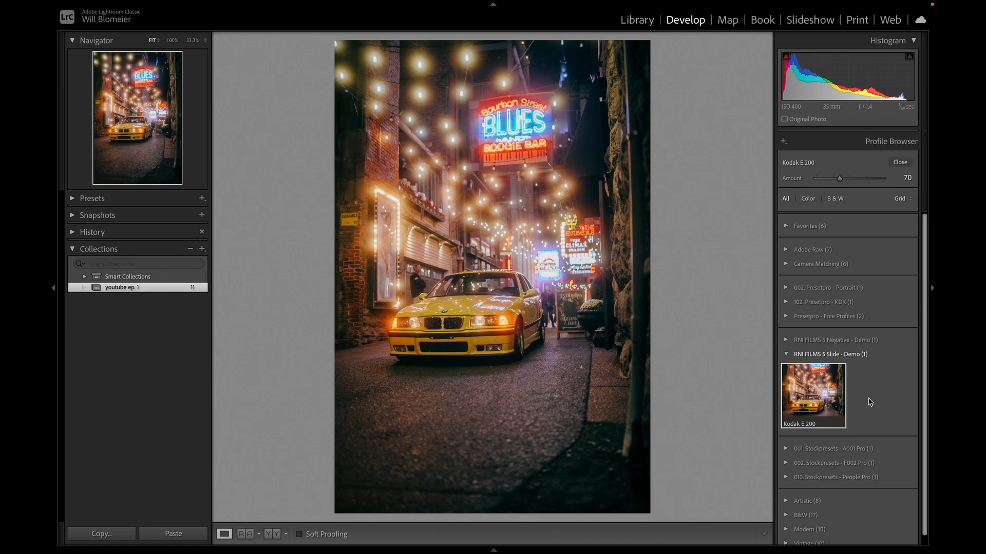
click(820, 407)
drag(844, 179, 770, 182)
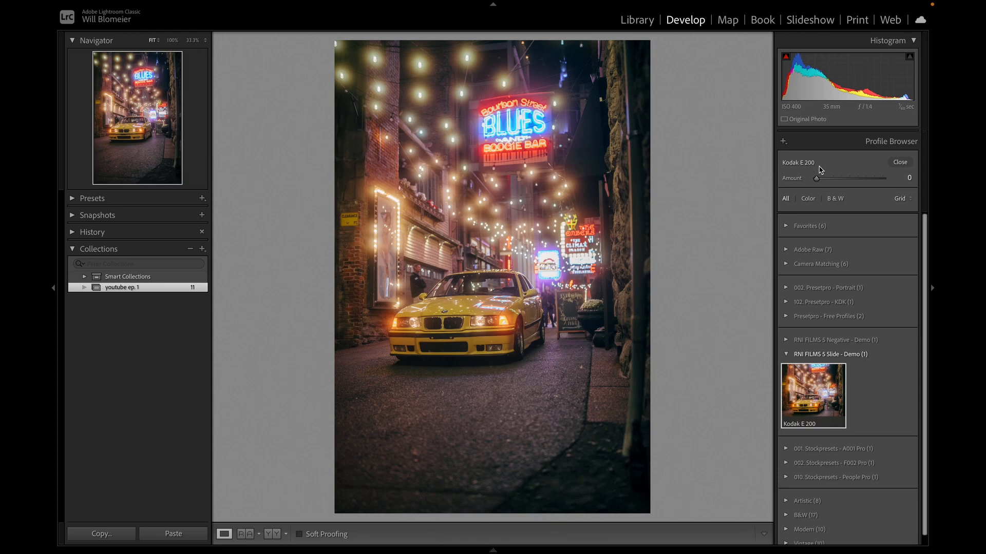
click(899, 162)
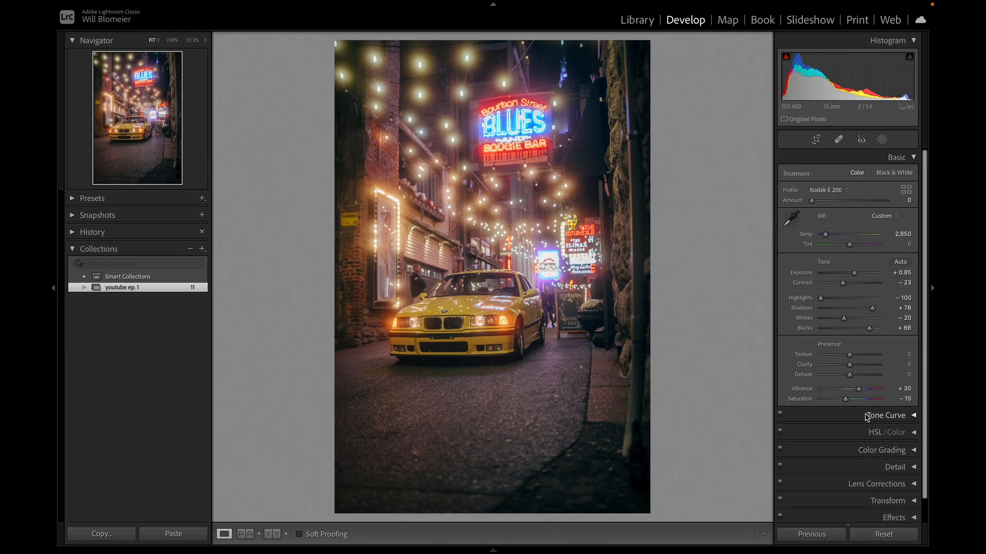
Set the amount of the Kodak E 200 profile to 70.
scroll(904, 444, down, 1)
click(911, 426)
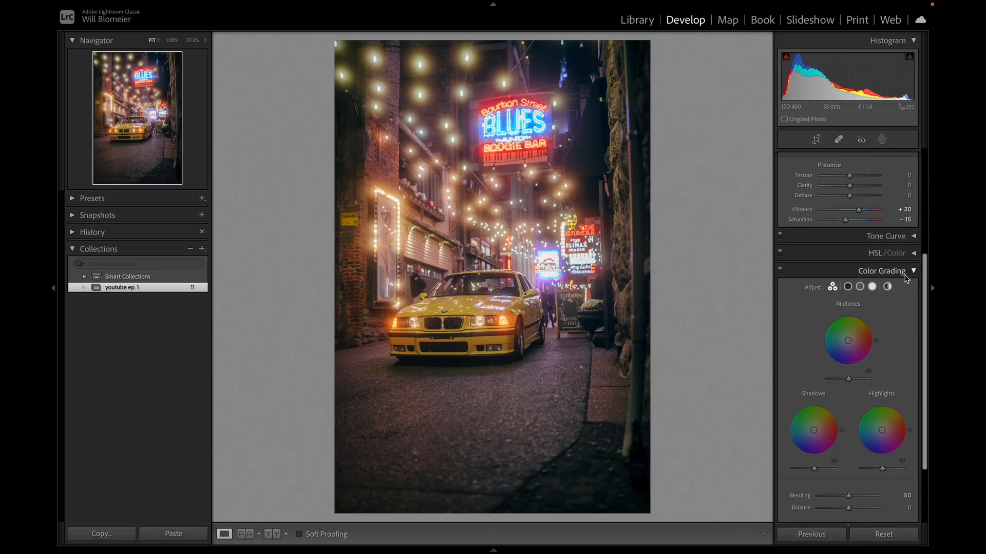
click(895, 271)
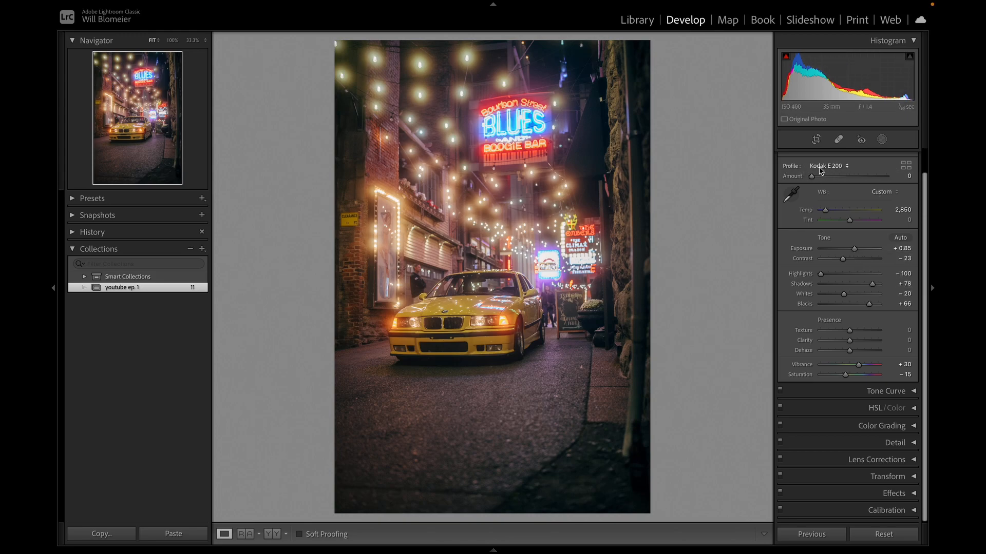
click(906, 176)
text(70)
key(Return)
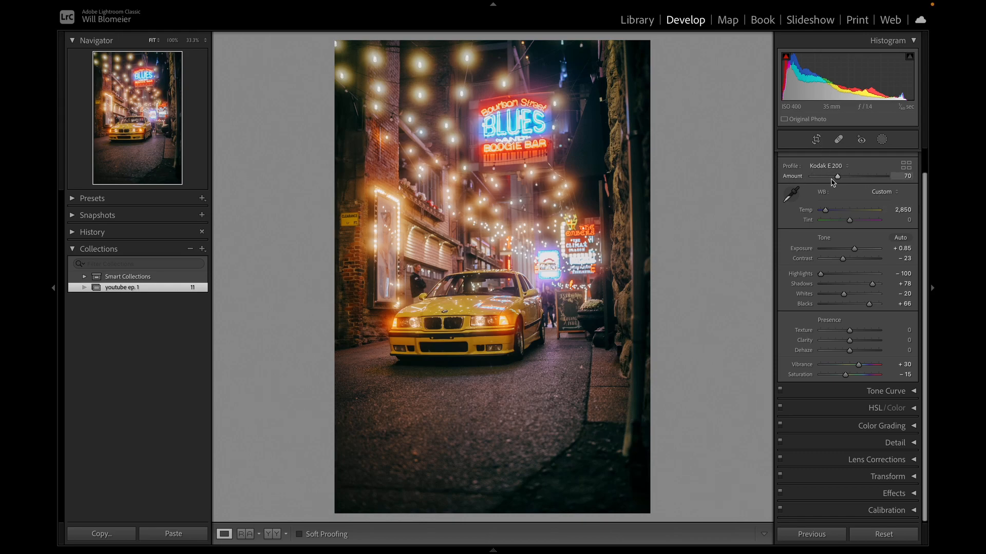
Preview the Kodak E 200 profile at an amount of 200 and return it to 70.
drag(841, 180, 903, 186)
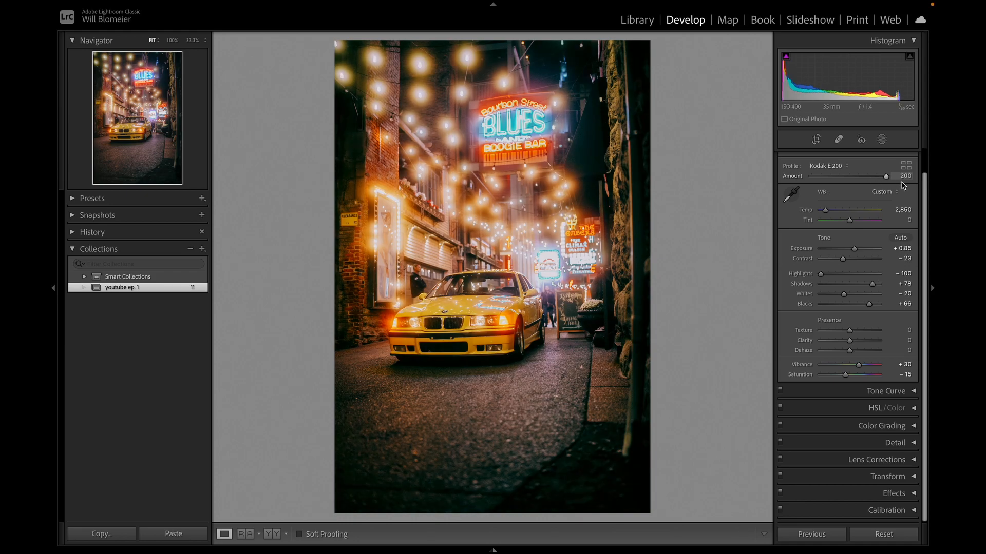
click(905, 174)
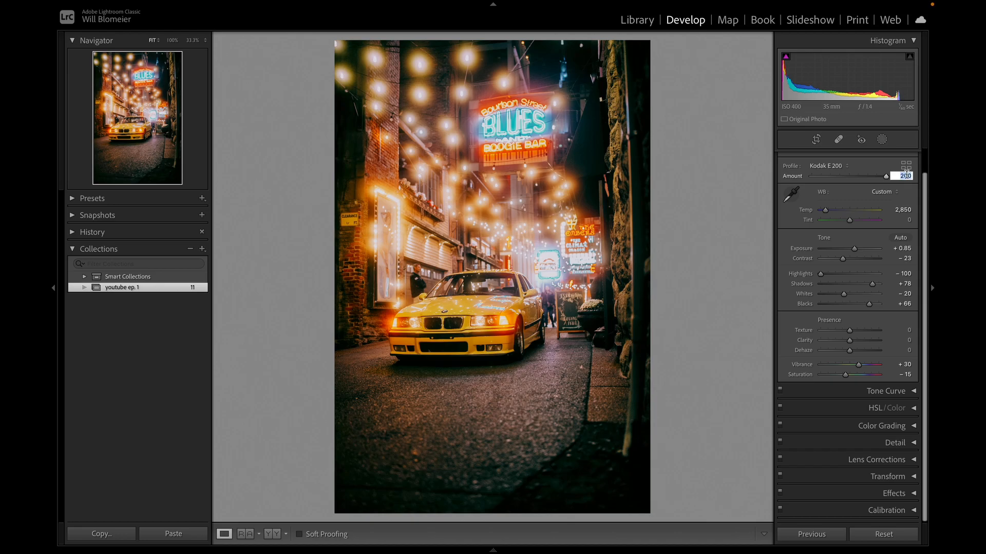
text(70)
key(Return)
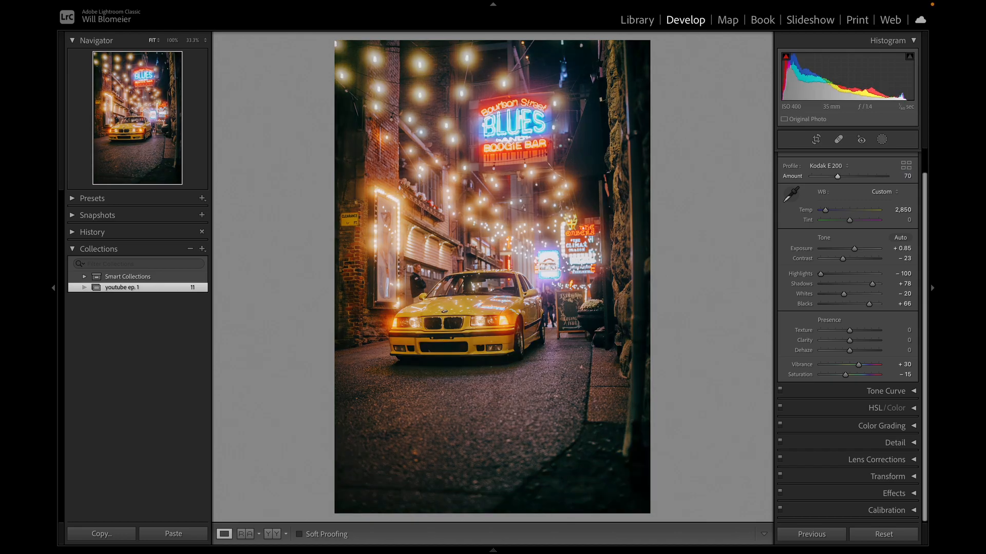
Remove the middle points from the RGB point curve and set its black point to input 13, output 4.
scroll(911, 160, up, 1)
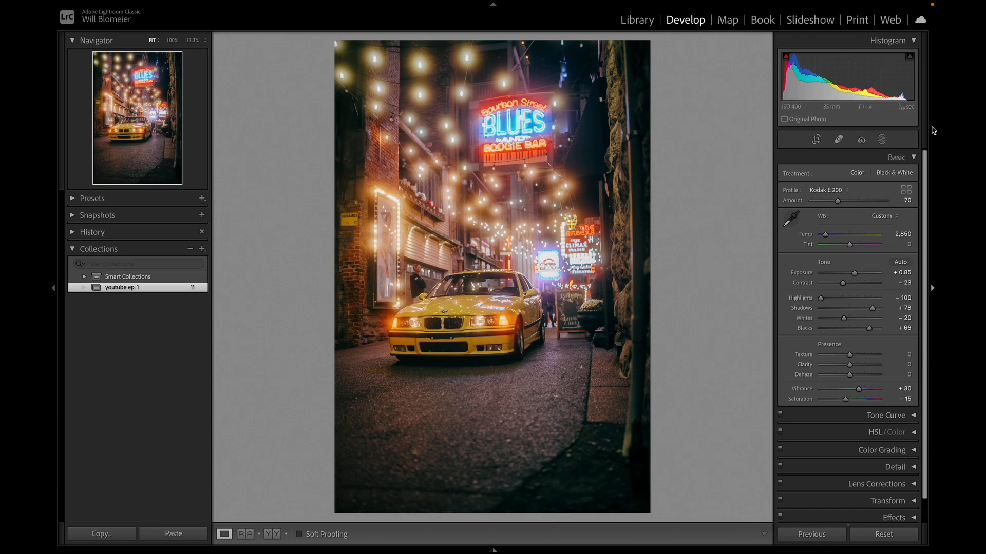
click(913, 157)
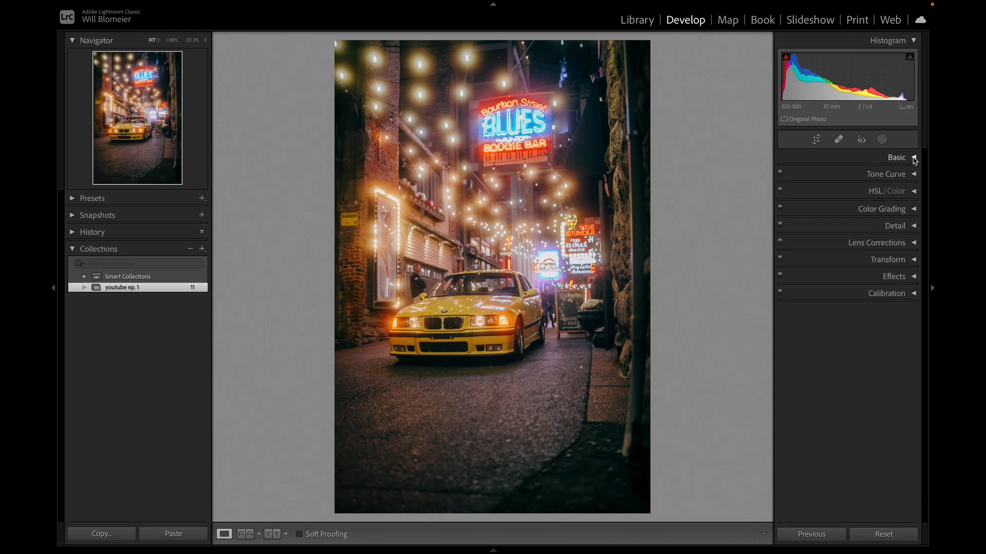
click(913, 175)
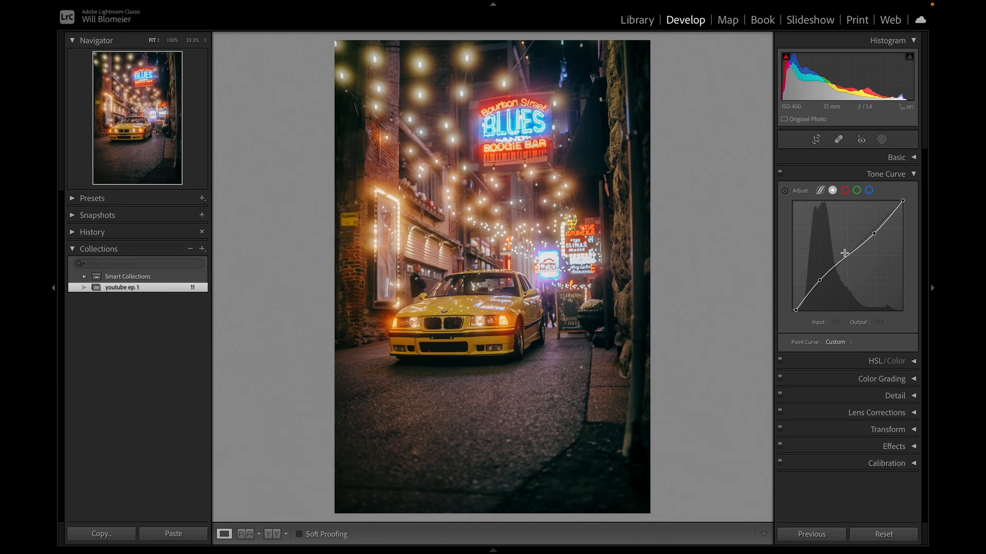
double_click(819, 281)
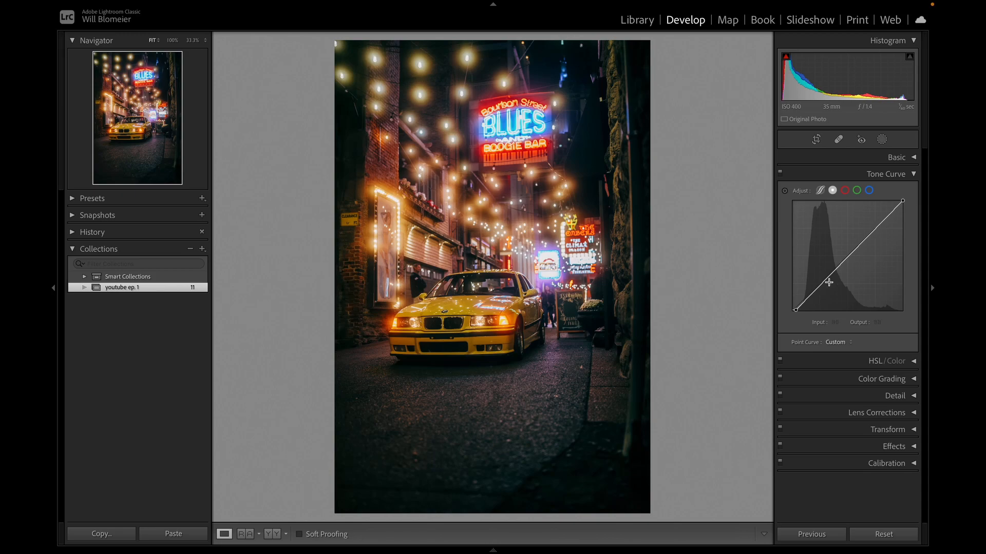
drag(796, 311, 795, 314)
drag(795, 311, 814, 310)
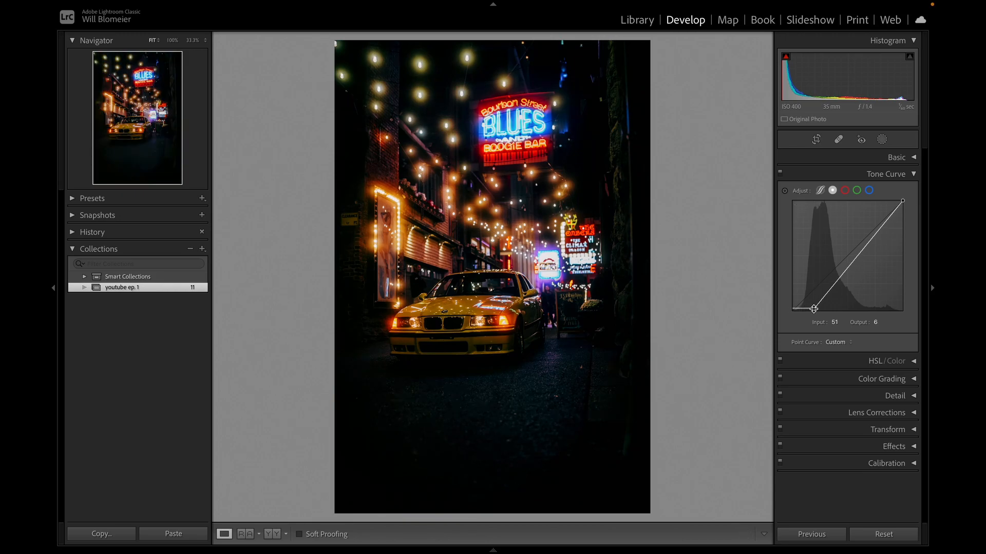
drag(815, 308, 798, 309)
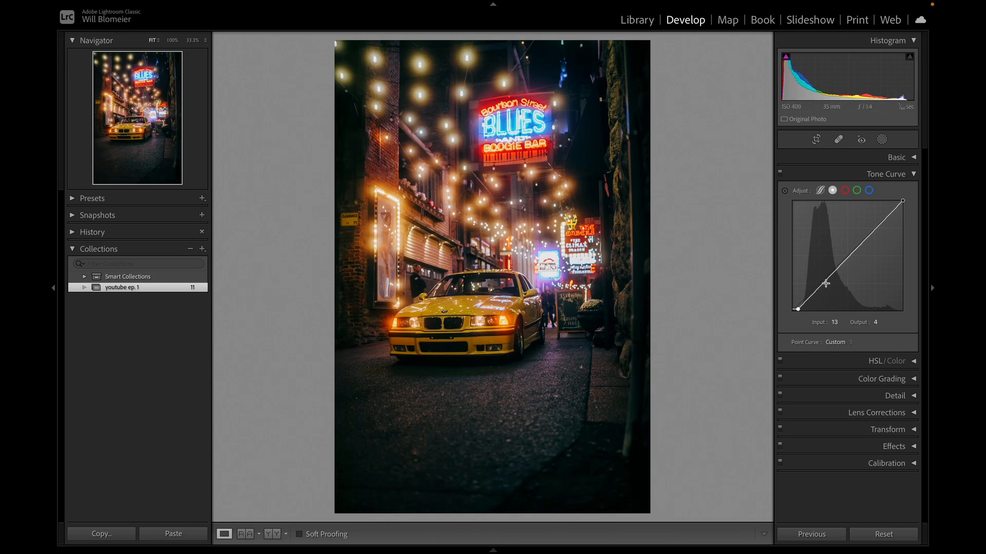
Add a shadow point at input 65, output 70 and a highlight point at input 193, output 181 on the curve.
drag(824, 283, 821, 286)
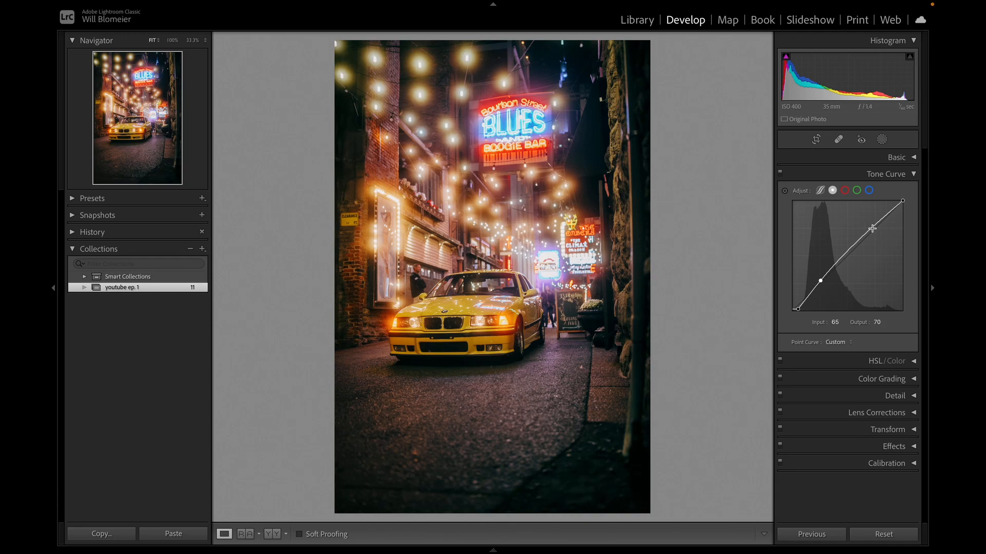
click(872, 229)
drag(872, 229, 876, 234)
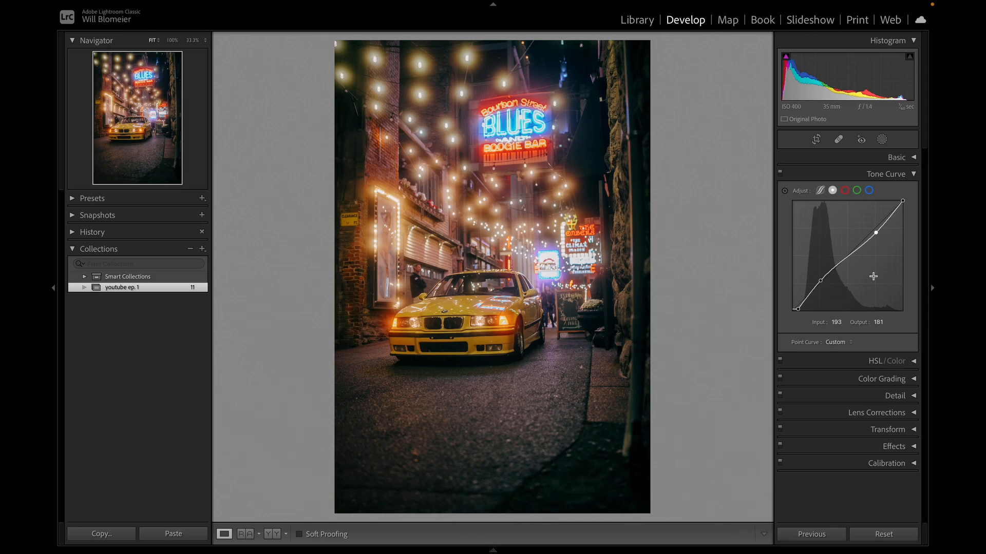
Compare the shapes of the red, green and blue channel tone curves.
click(844, 191)
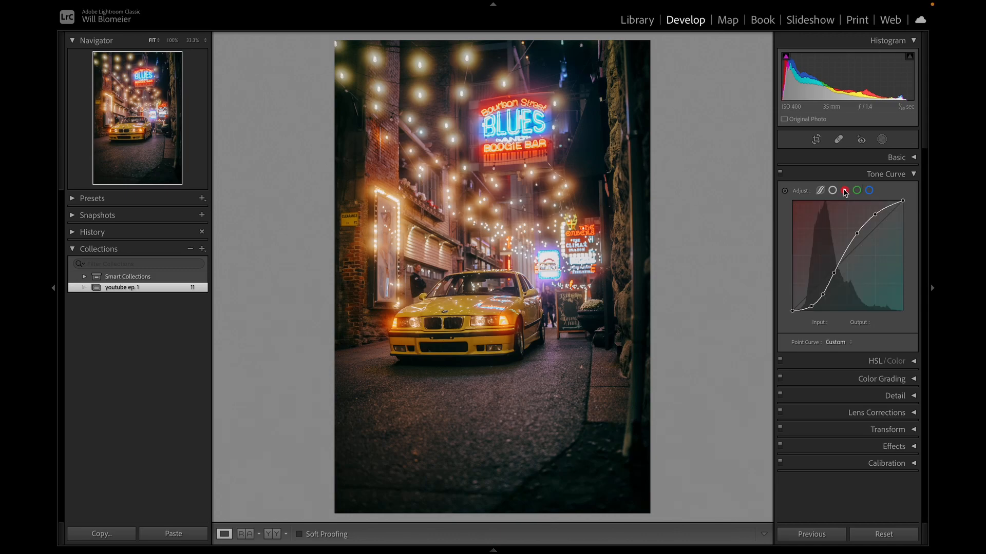
click(857, 190)
click(869, 190)
click(844, 191)
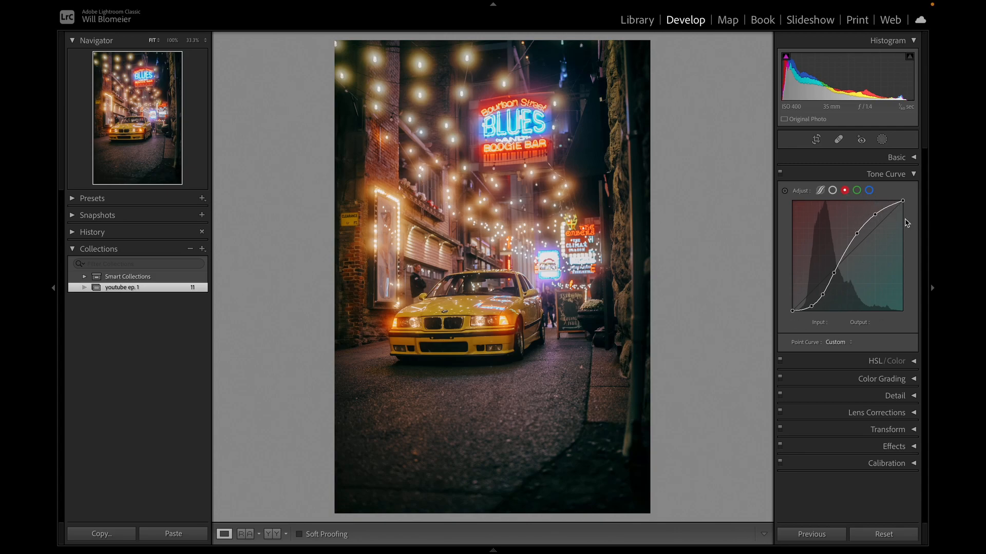
click(856, 191)
click(870, 191)
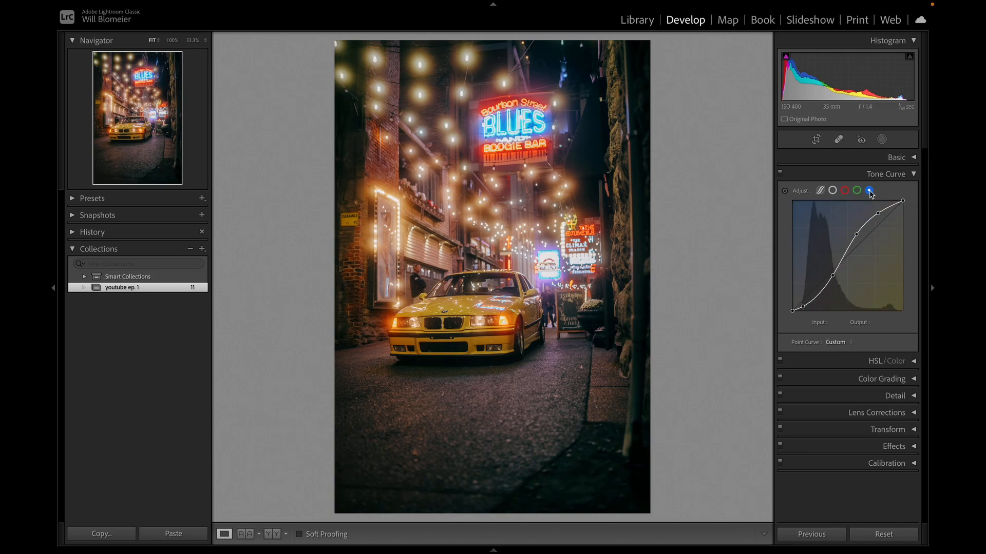
click(844, 191)
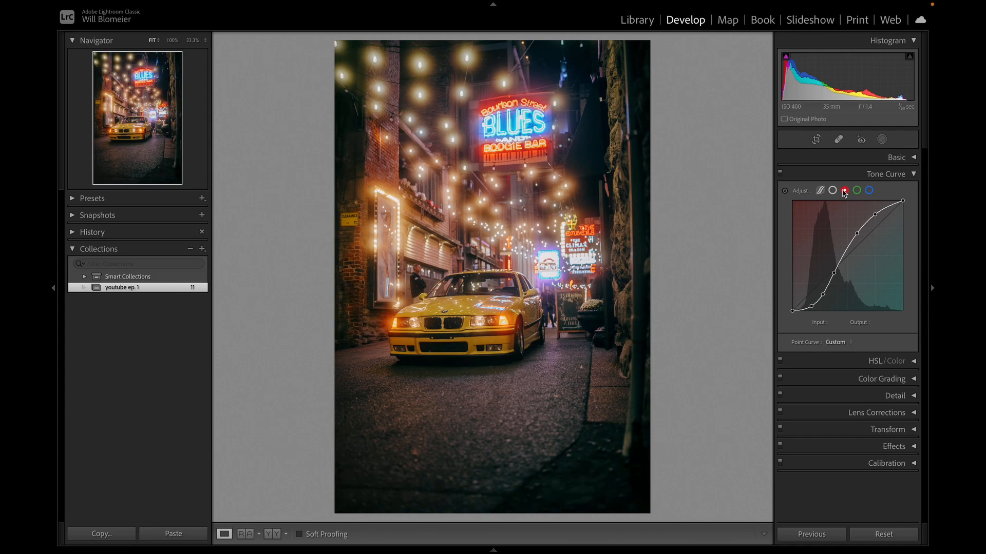
click(858, 192)
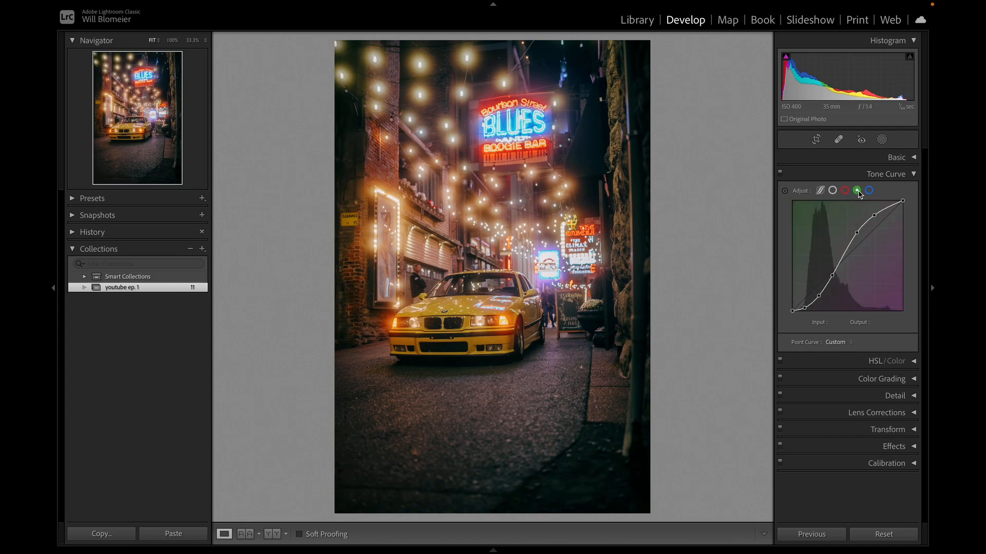
click(869, 192)
click(845, 191)
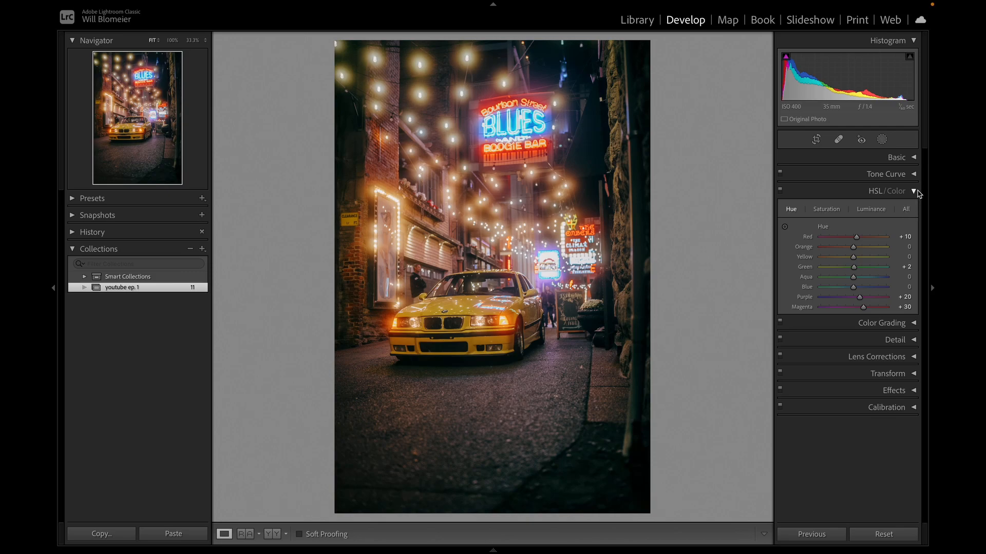
Review the hue, saturation and luminance adjustments of the individual colors in HSL.
click(835, 210)
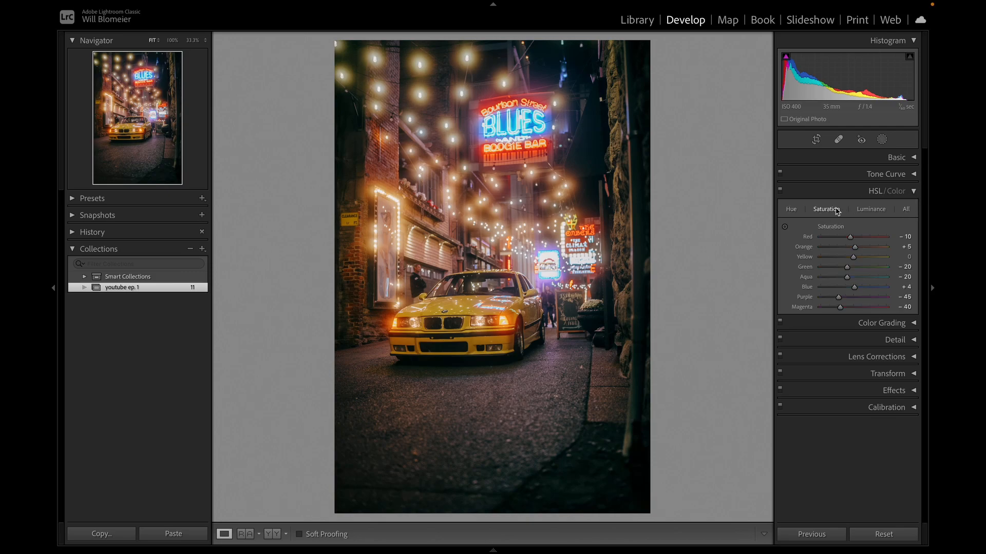
click(873, 209)
click(793, 211)
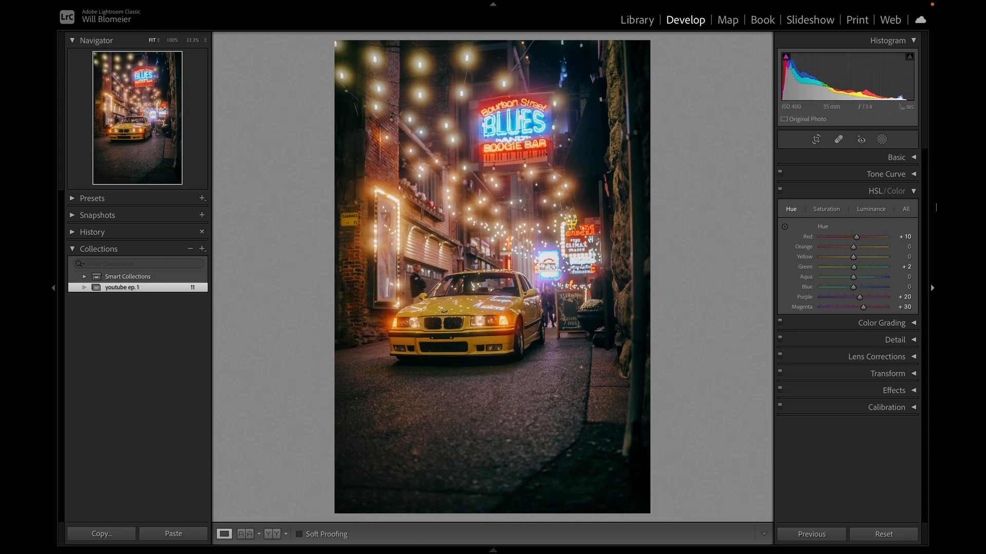
click(837, 211)
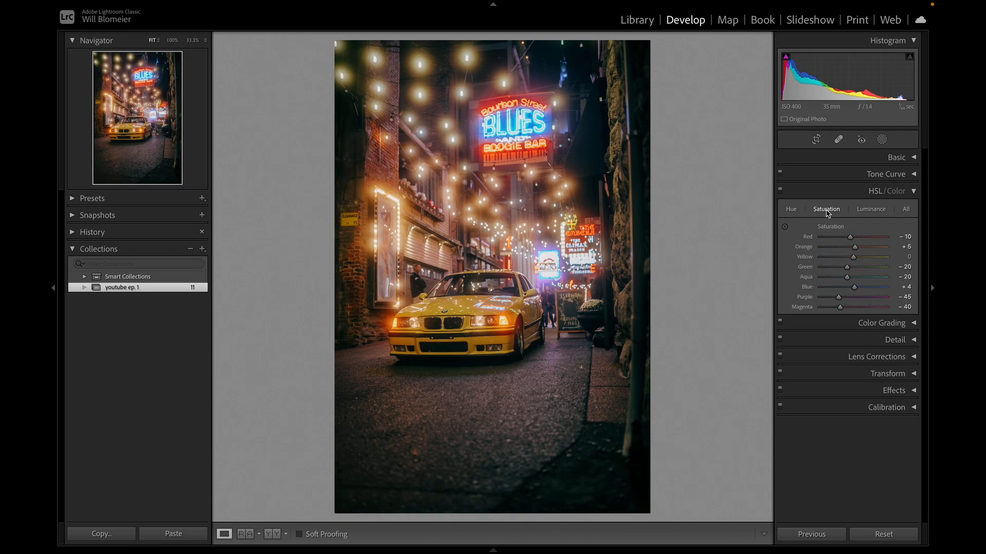
Set the red luminance to −20 and reset the blue luminance to 0 in HSL.
click(864, 211)
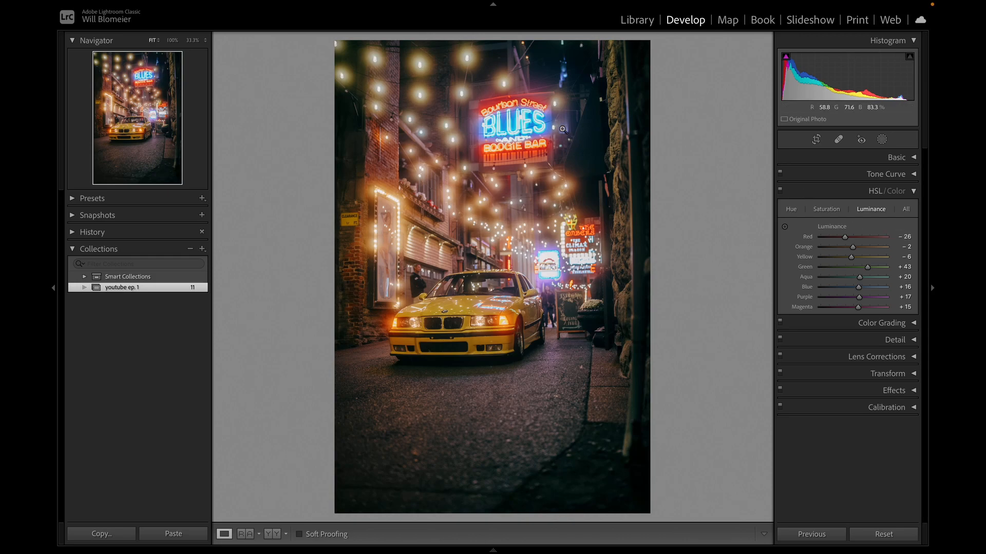
double_click(845, 238)
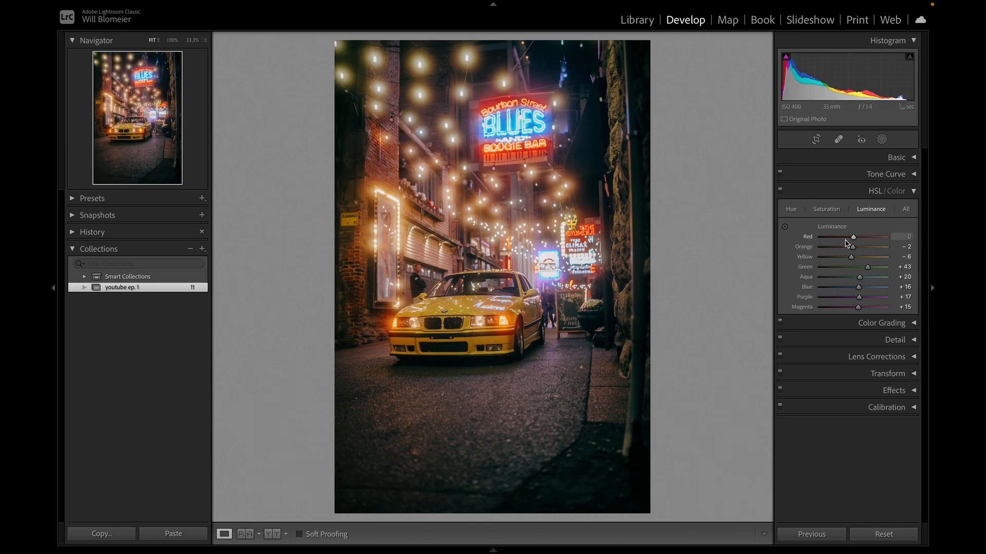
drag(853, 239, 850, 241)
mouse_move(848, 241)
mouse_down()
mouse_move(866, 242)
mouse_move(849, 245)
mouse_up()
drag(848, 244, 847, 244)
double_click(859, 289)
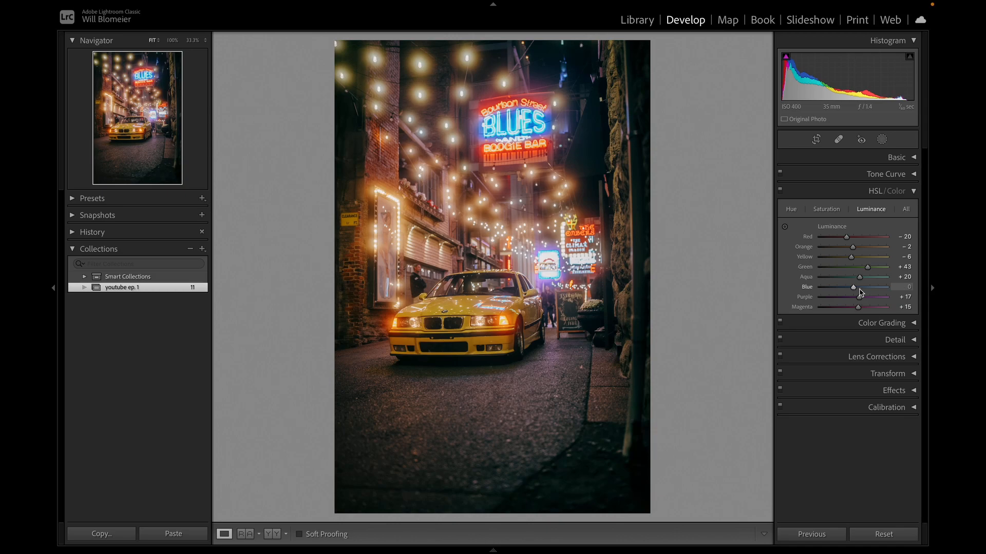
drag(854, 289, 854, 290)
Raise the yellow luminance to +15 and the yellow saturation to +24 to brighten the car.
drag(852, 259, 860, 262)
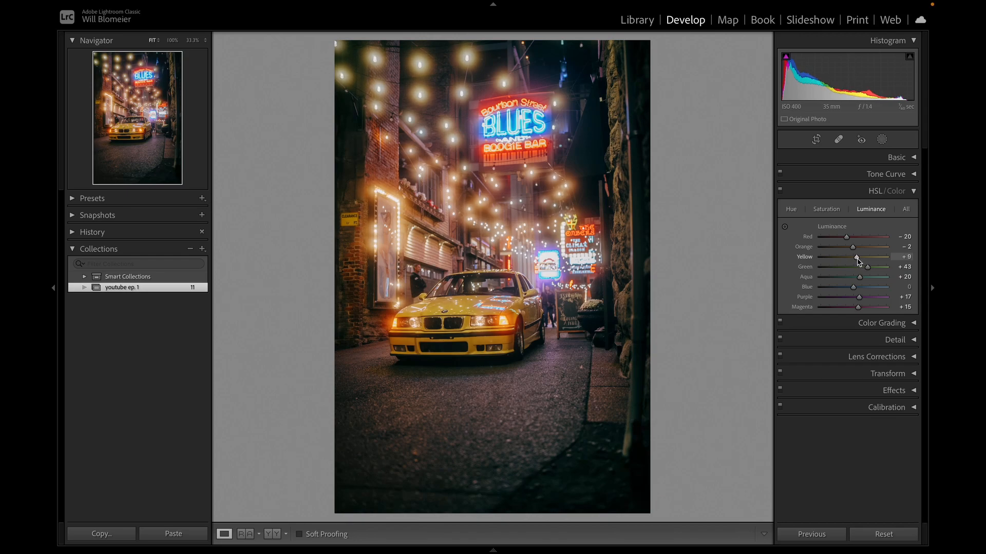
drag(860, 262, 861, 261)
click(828, 209)
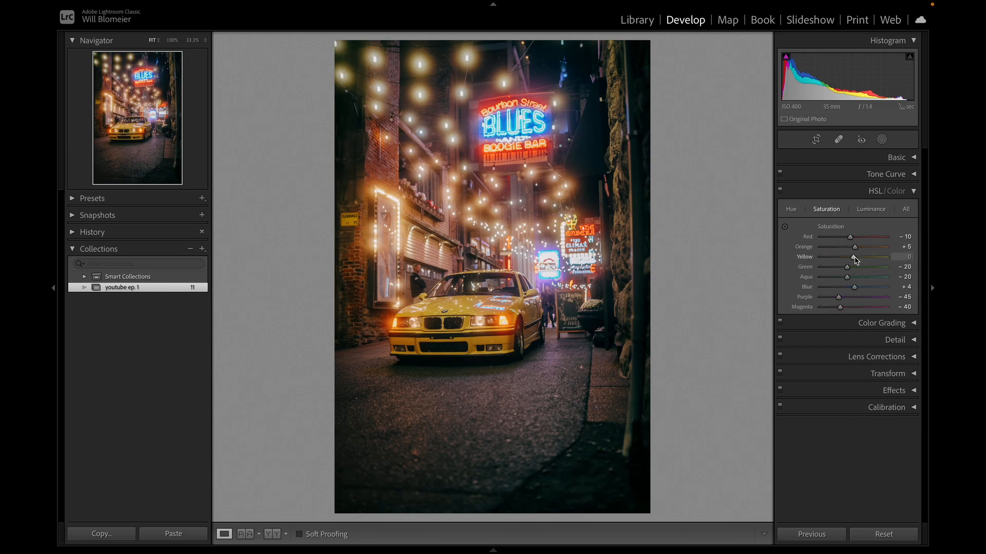
drag(854, 258, 860, 257)
Check the hue, saturation and luminance values once more and close the HSL settings.
click(791, 209)
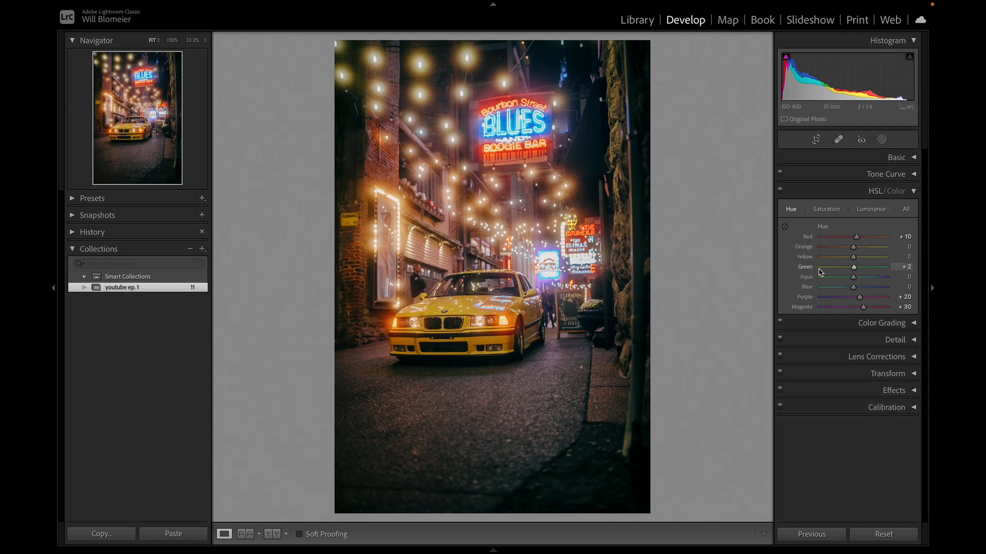
click(833, 211)
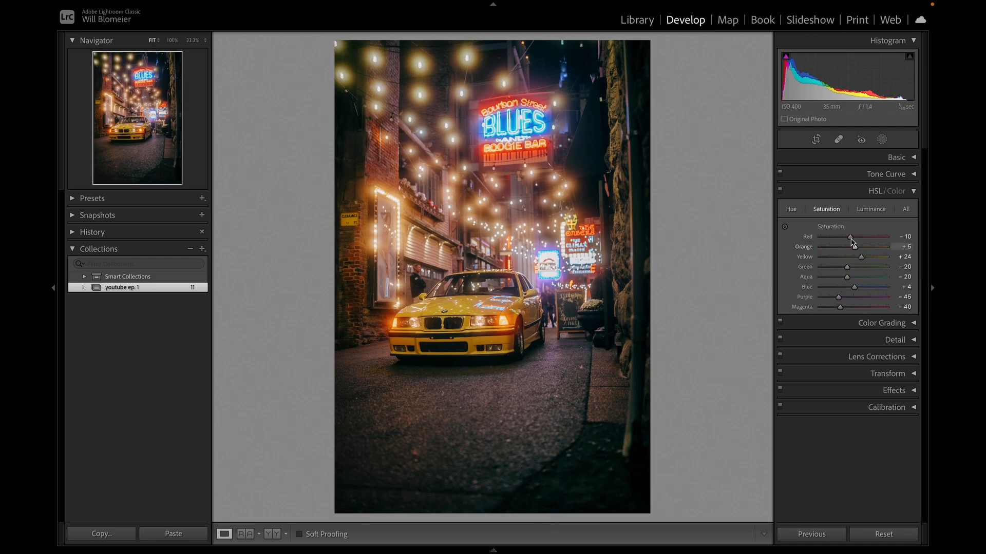
click(874, 213)
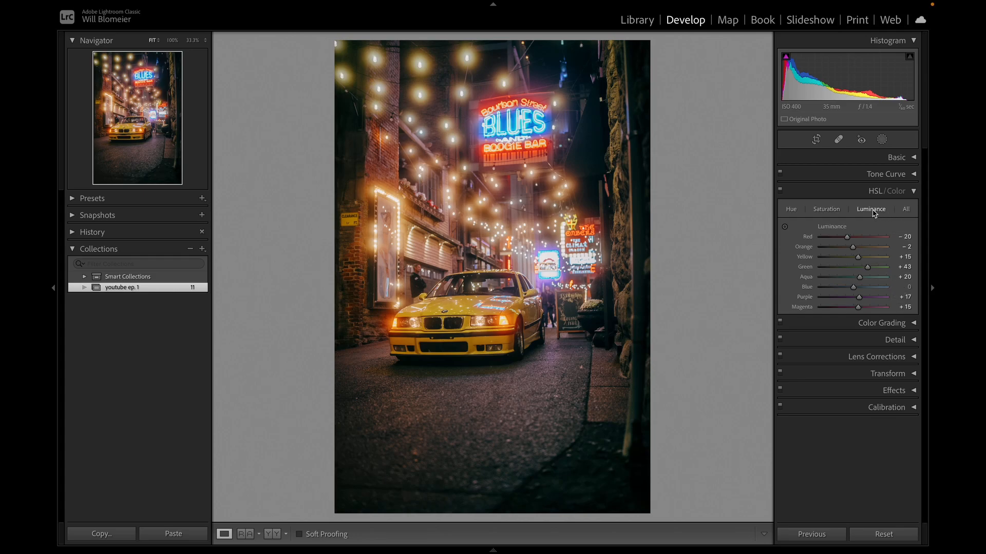
click(827, 211)
click(795, 212)
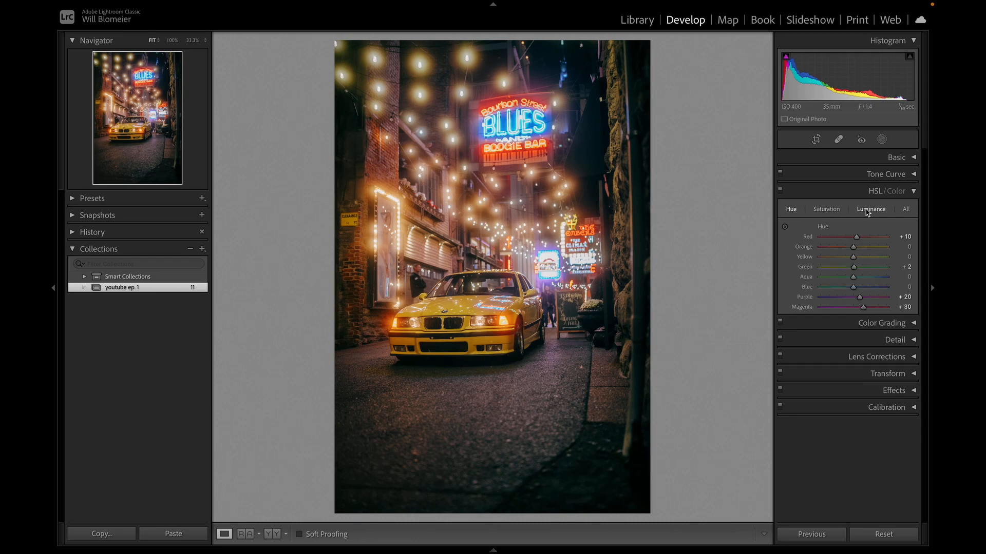
click(914, 191)
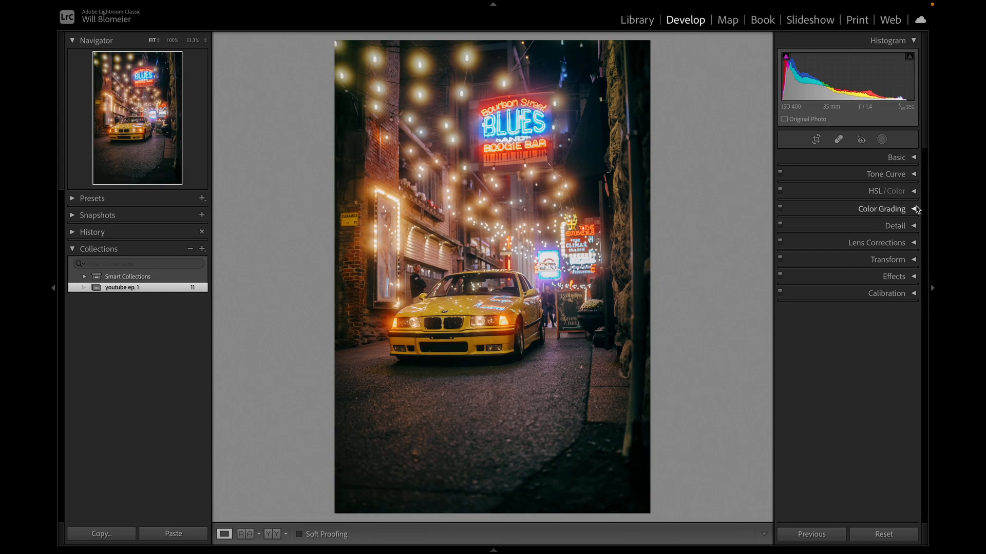
Examine the Color Grading wheels and the sharpening and noise reduction settings.
click(914, 209)
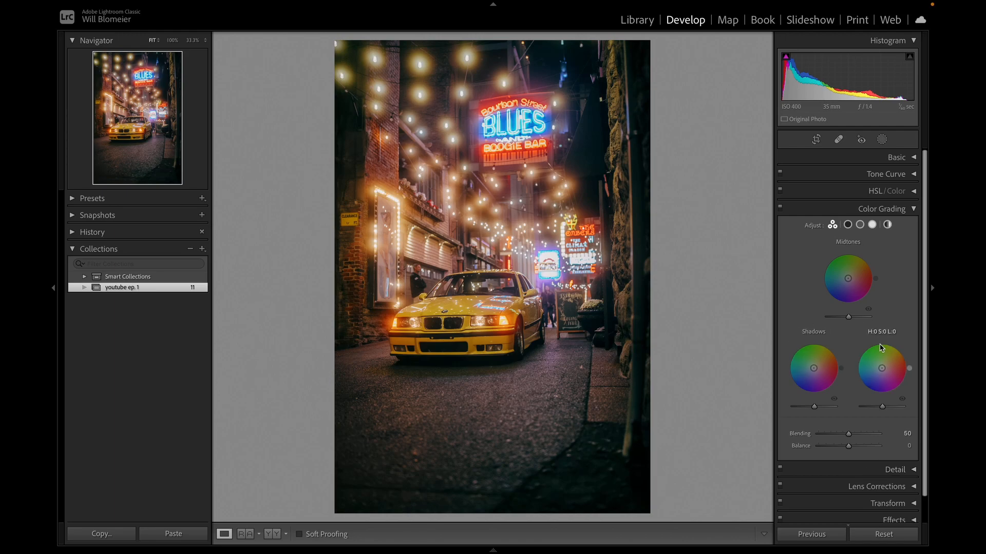
click(914, 209)
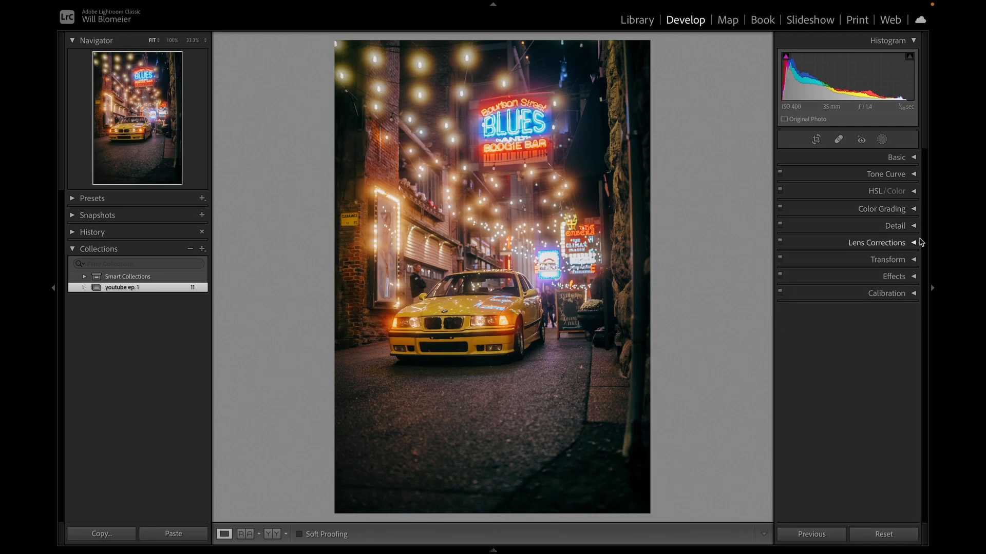
click(913, 226)
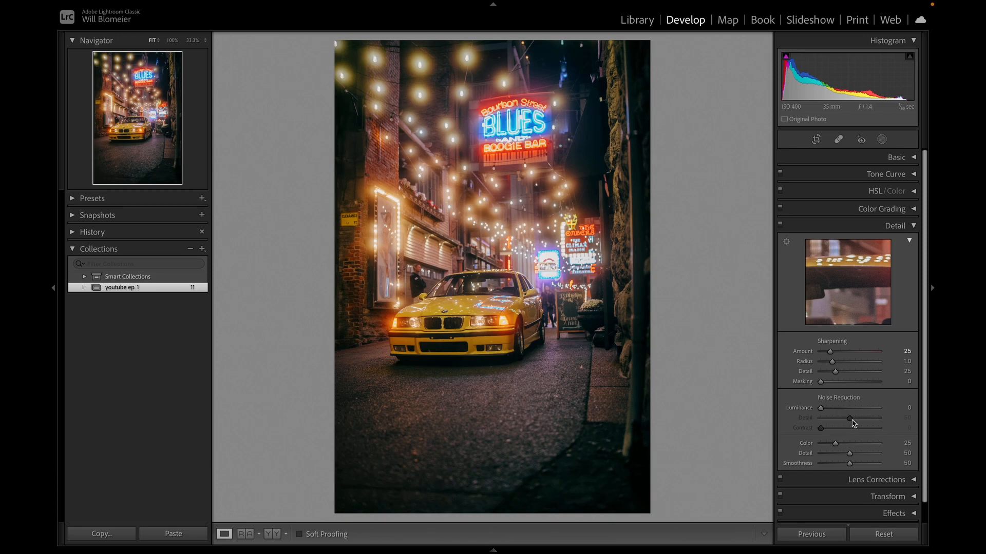
click(914, 226)
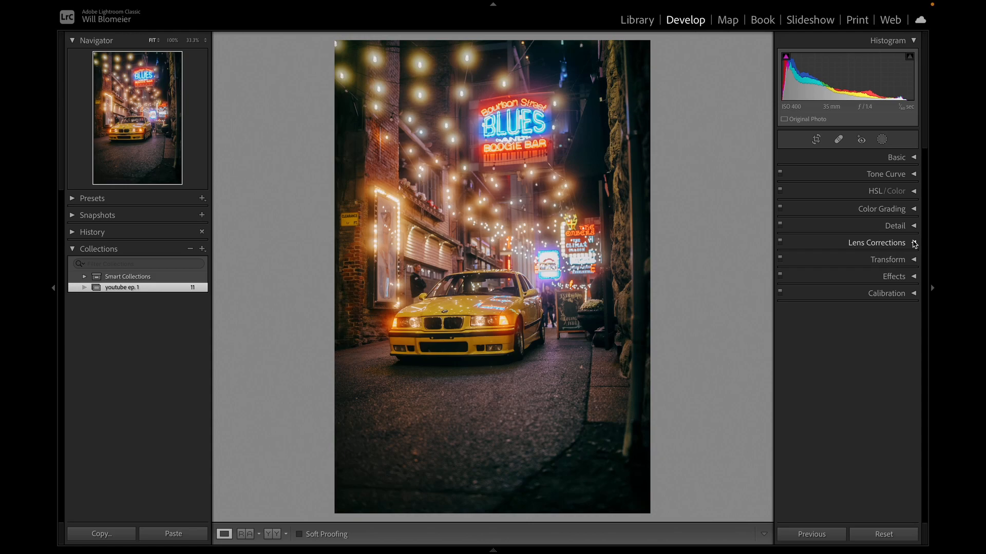
Reset the manual lens vignetting amount to 0 and bring it back to +16.
click(914, 243)
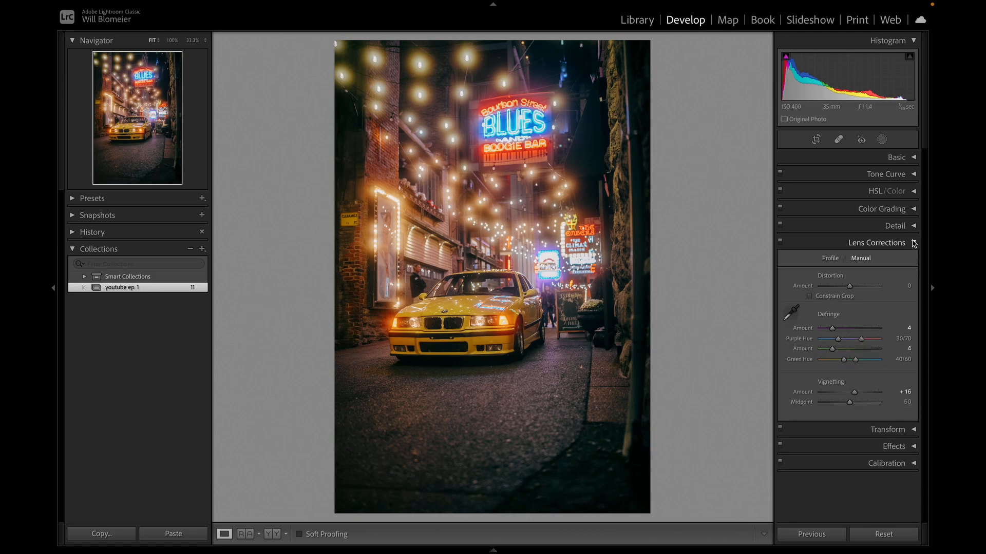
double_click(855, 393)
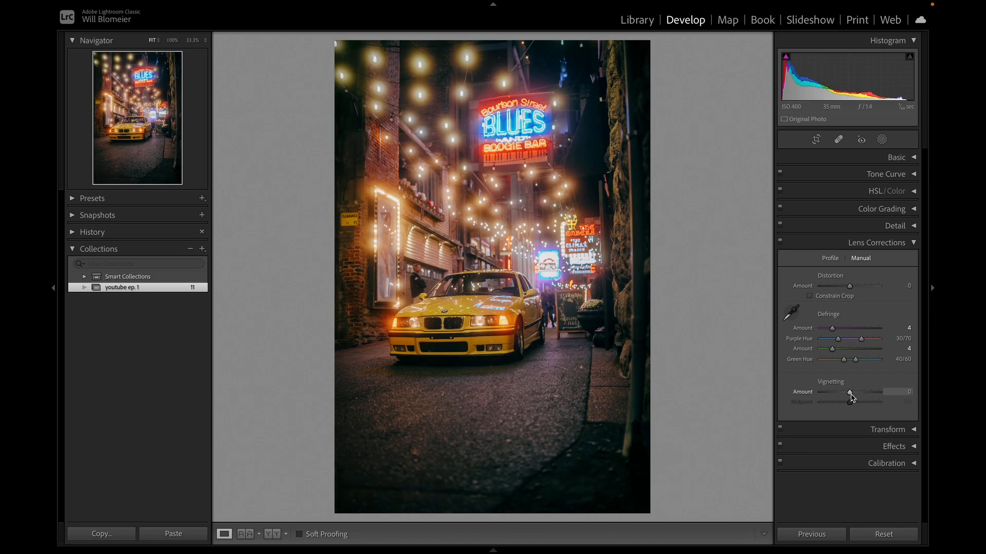
drag(850, 395, 855, 394)
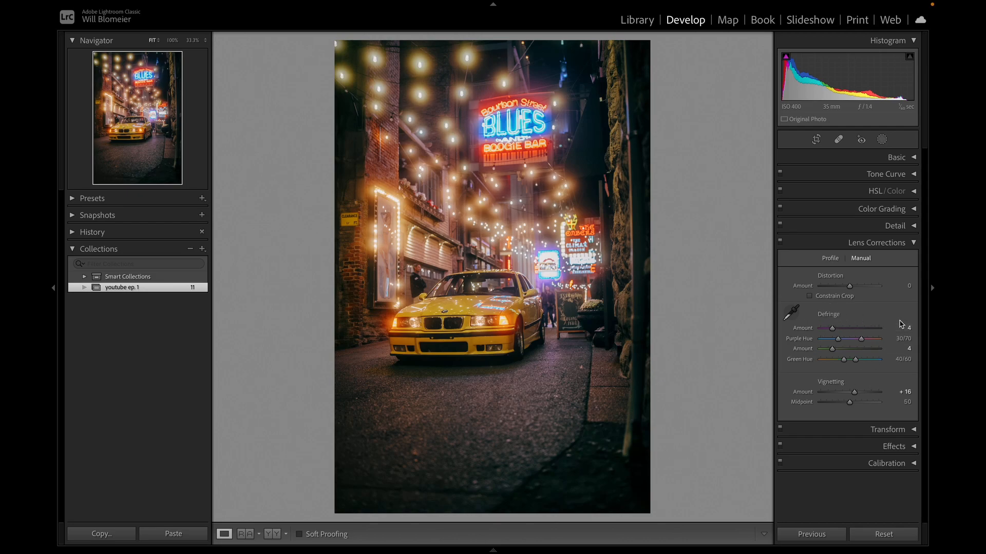
Inspect the yellow car's front end and hood at 100% magnification and return to the full photo view.
click(470, 323)
drag(441, 324, 506, 292)
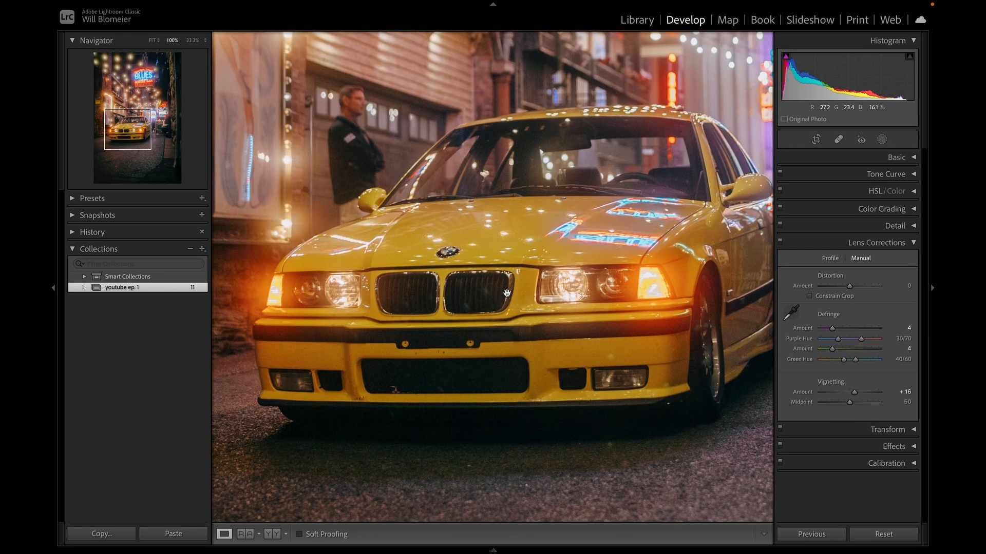
drag(649, 228, 542, 349)
drag(496, 393, 568, 279)
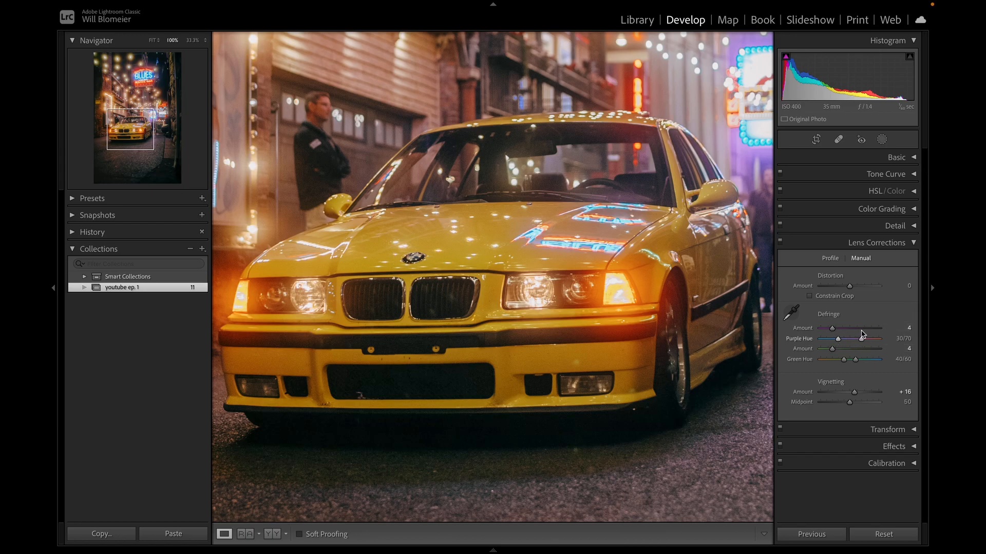
click(506, 289)
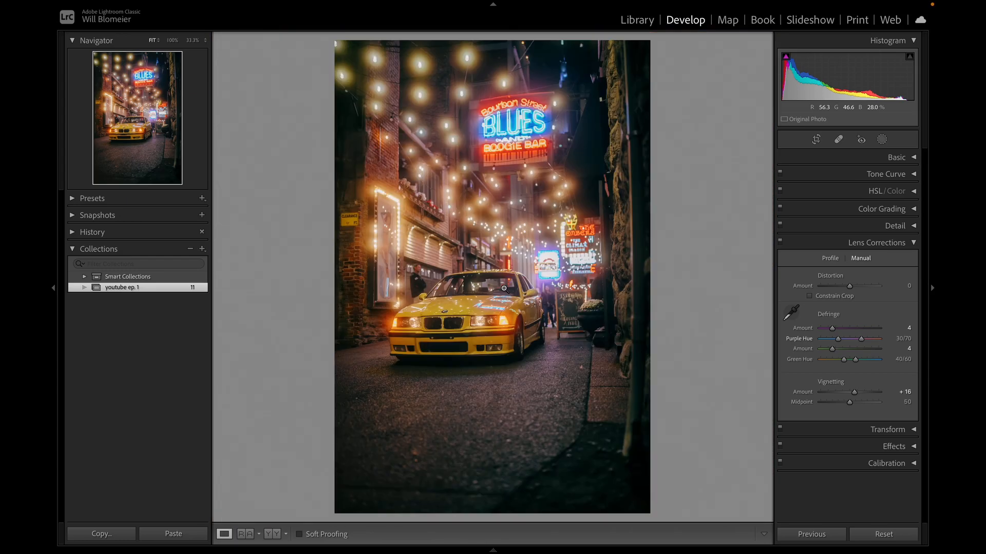
Close the lens corrections and look over the post-crop vignetting and grain settings.
click(914, 245)
click(915, 278)
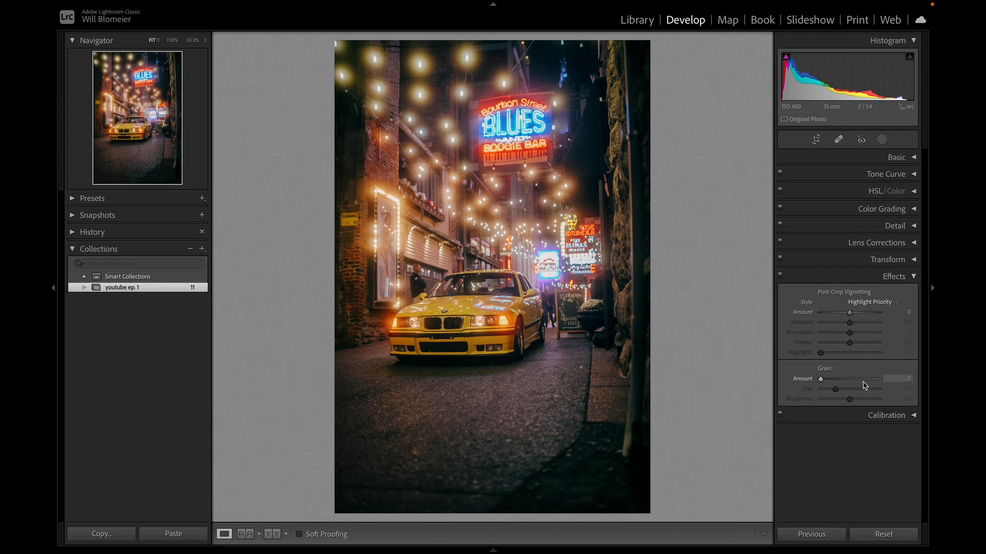
click(915, 276)
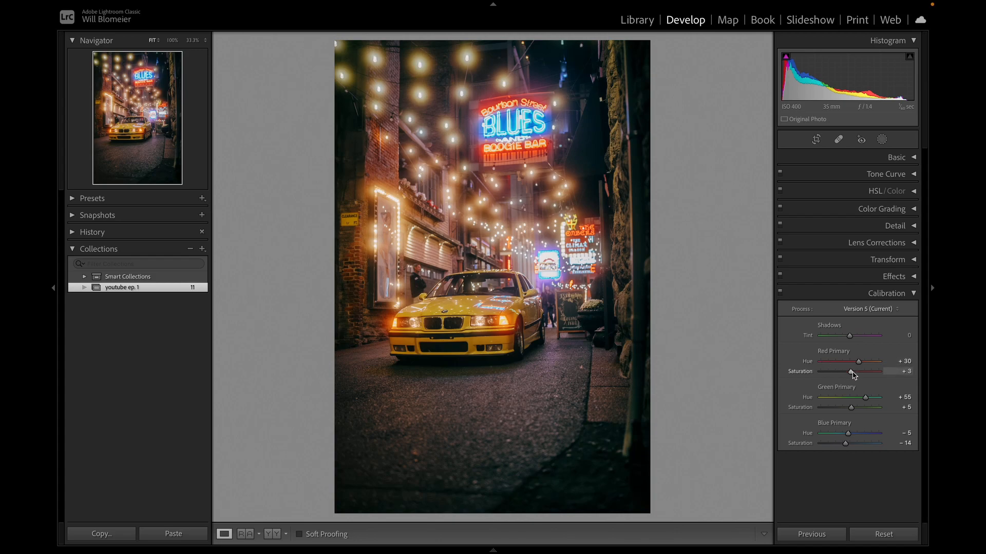
Set the calibration saturation to +1 for the red primary, +10 for the green primary and -16 for the blue primary.
drag(852, 374, 841, 445)
drag(856, 376, 849, 378)
drag(842, 443, 845, 443)
drag(854, 409, 852, 409)
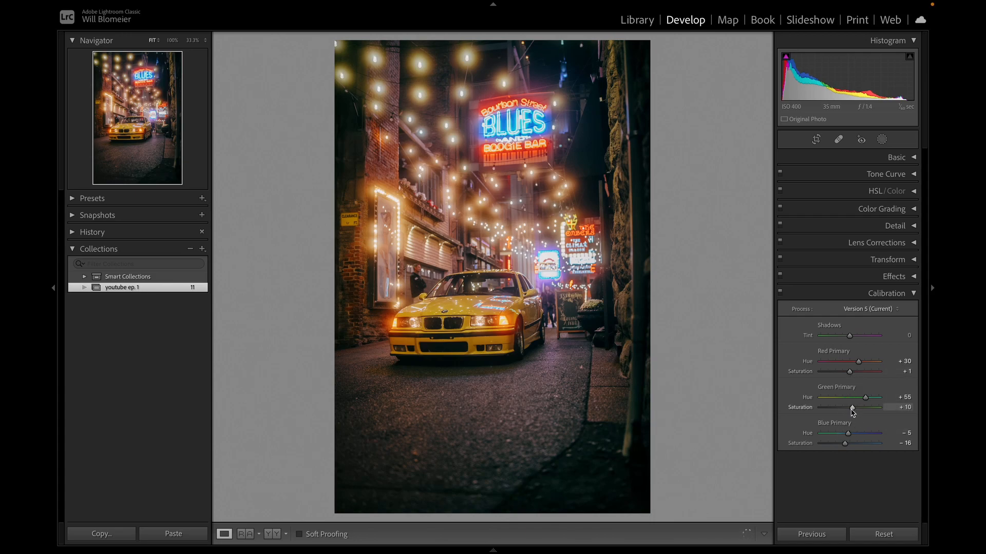
Raise the blue primary saturation to about -7, fine-tune the red primary saturation and close the calibration settings.
drag(845, 444, 847, 444)
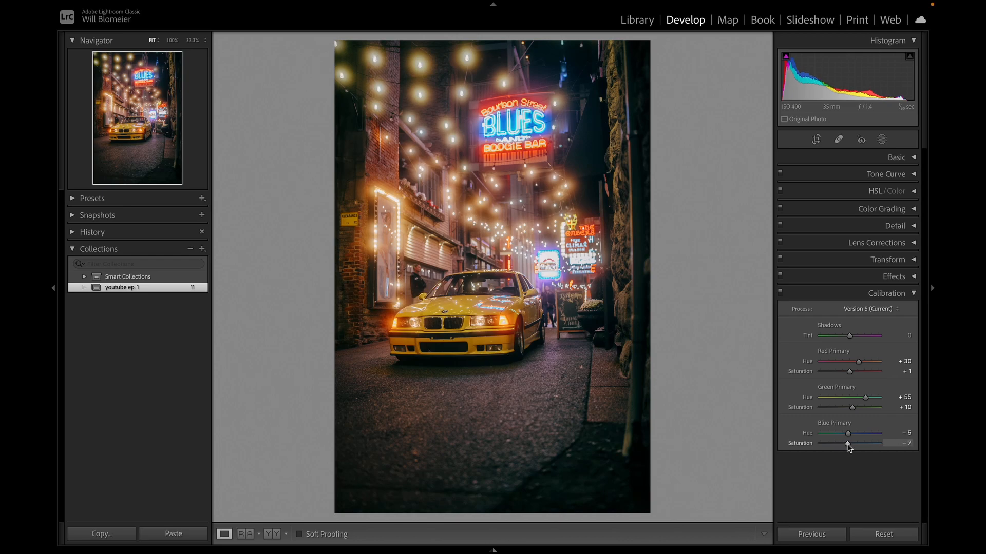
drag(850, 373, 852, 375)
drag(847, 445, 846, 444)
click(912, 297)
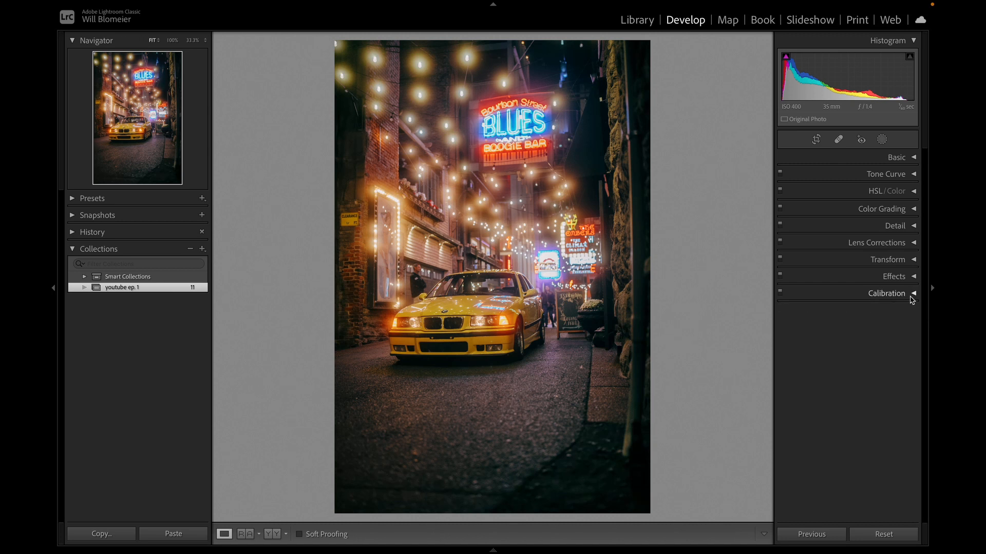